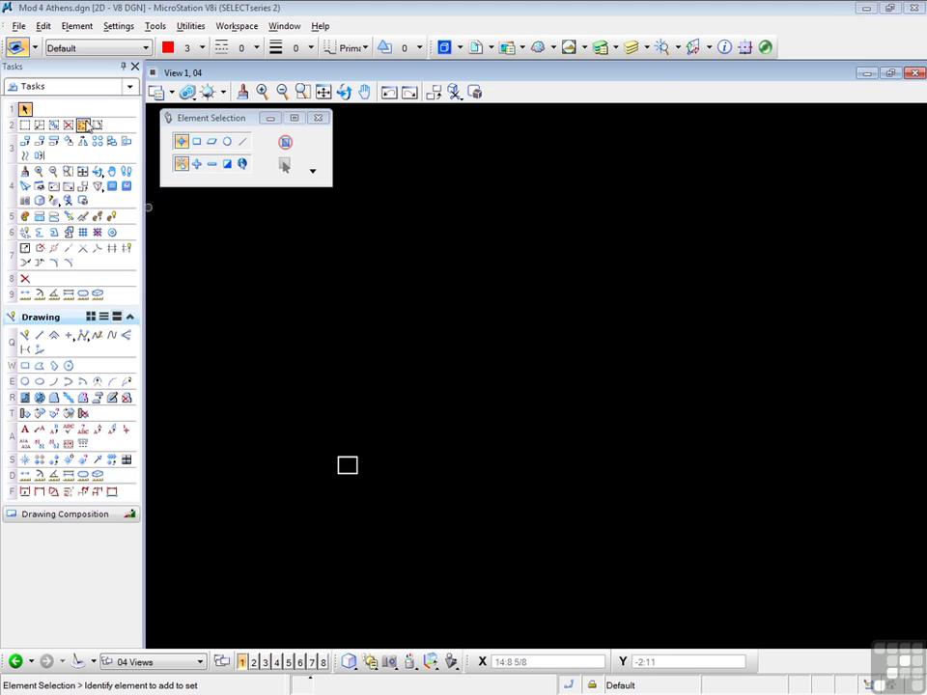
Start copying the square, taking its centre as the base point with Center snap
right_click(350, 461)
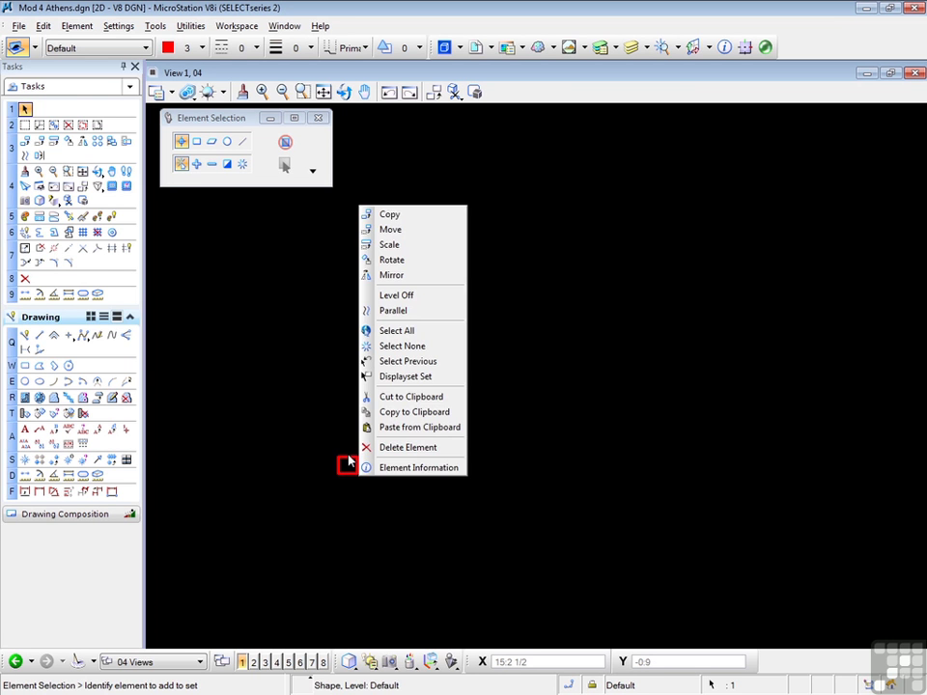
click(374, 214)
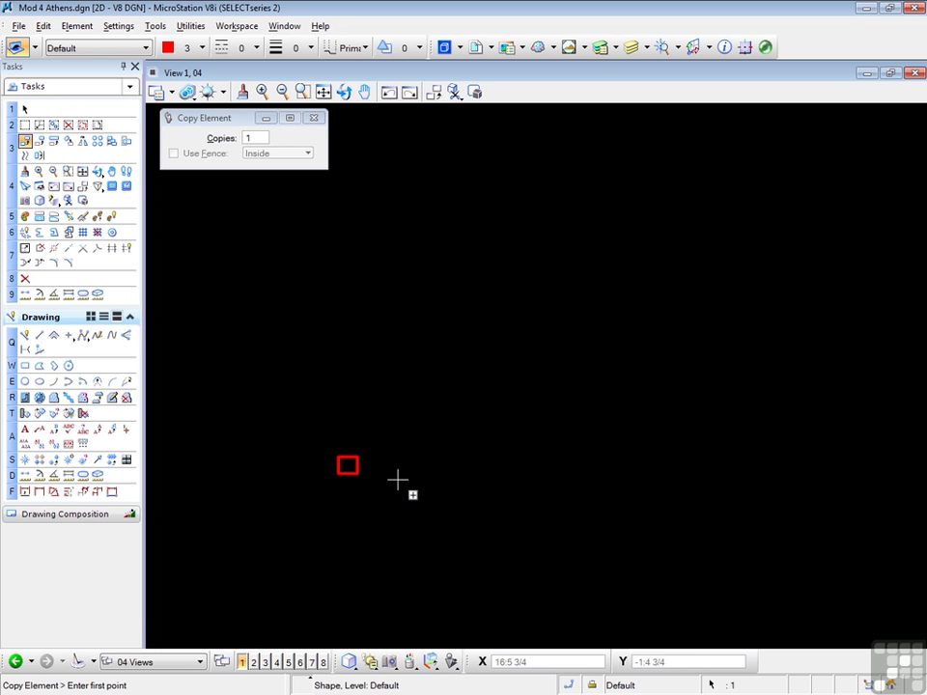
click(571, 686)
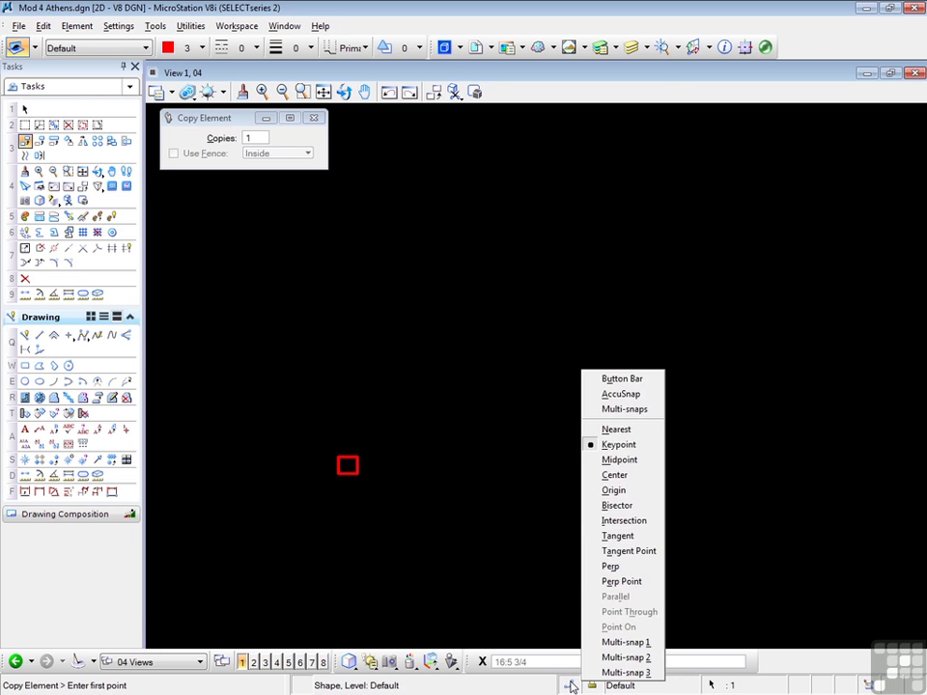
click(616, 476)
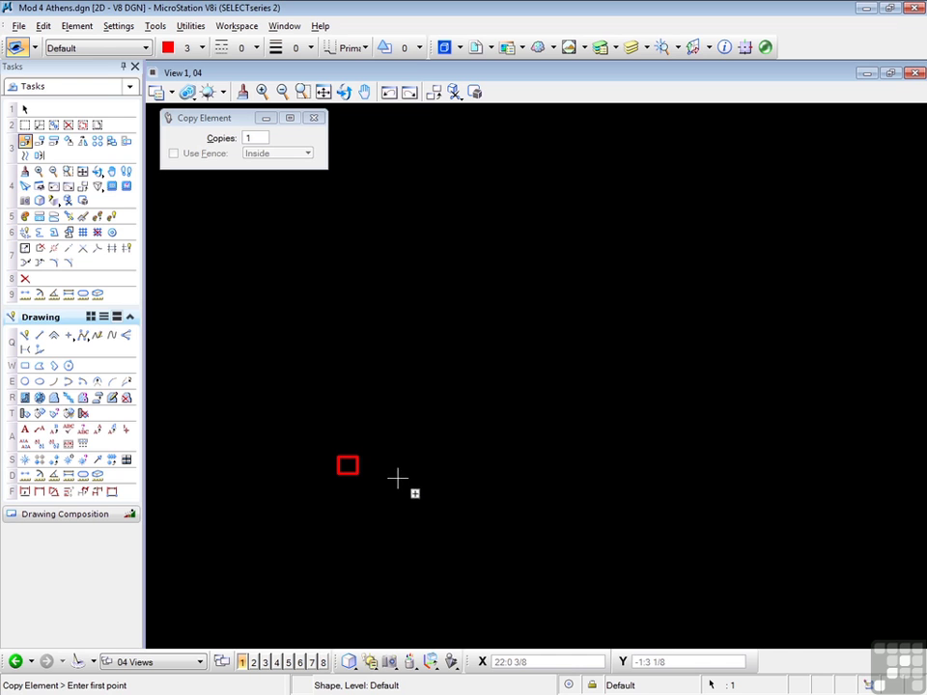
click(348, 466)
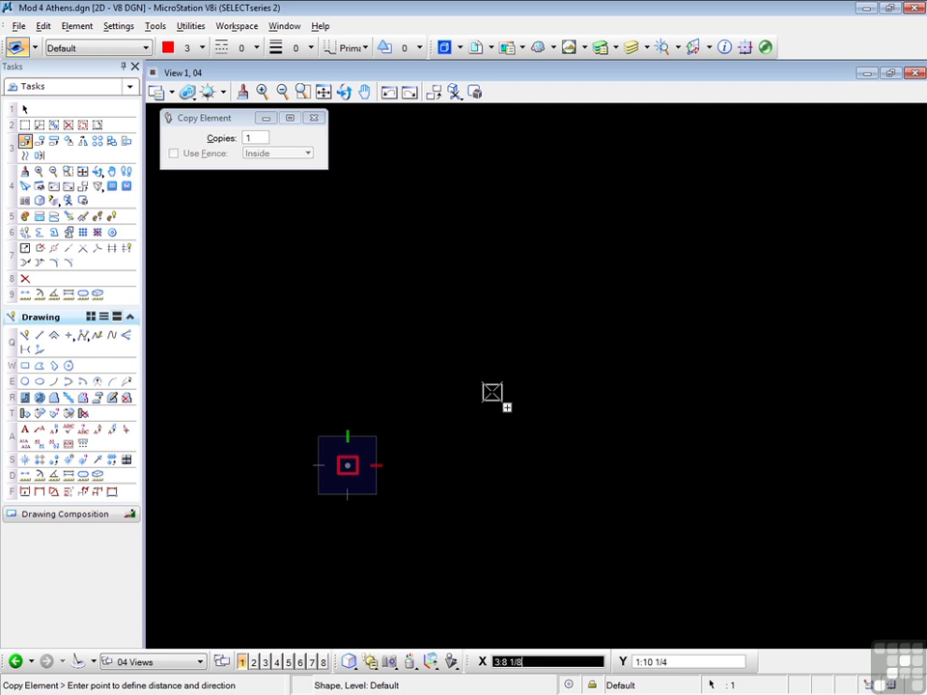
Enter an AccuDraw offset of X 3 and Y 4 for the copy
text(3)
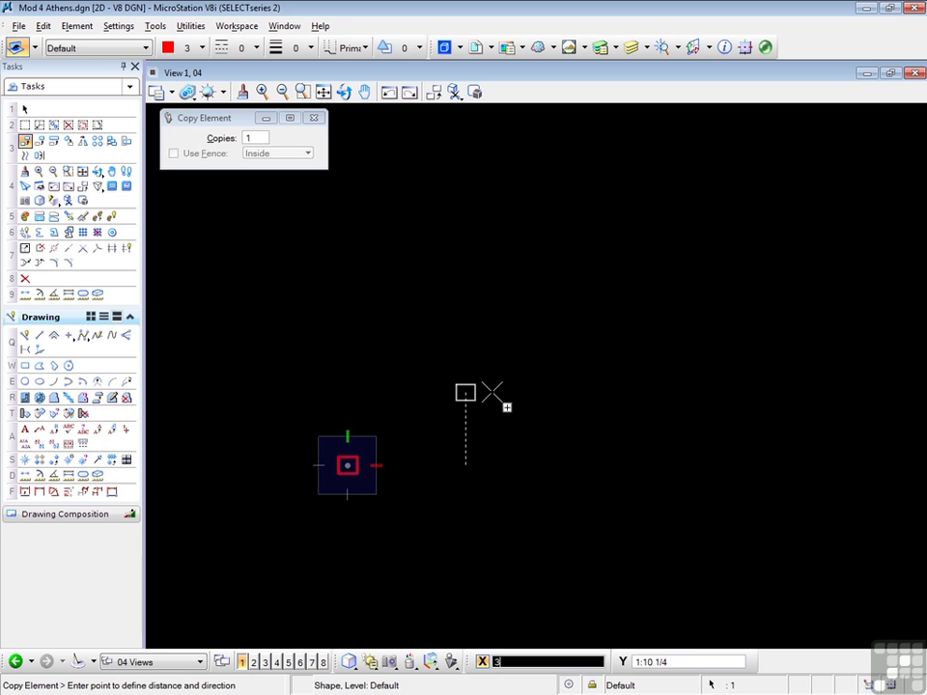
key(Tab)
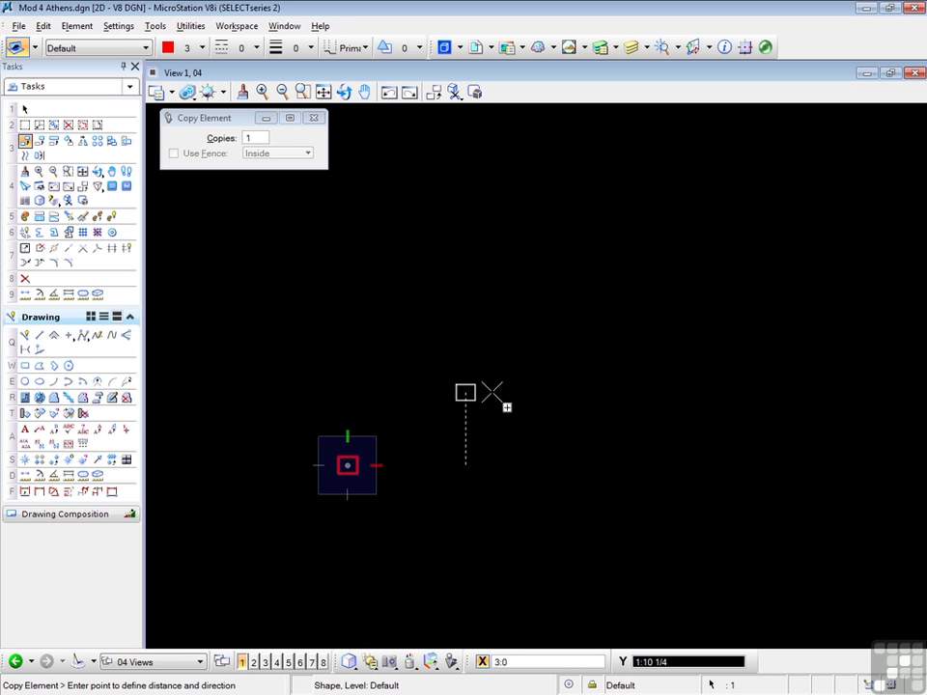
text(4)
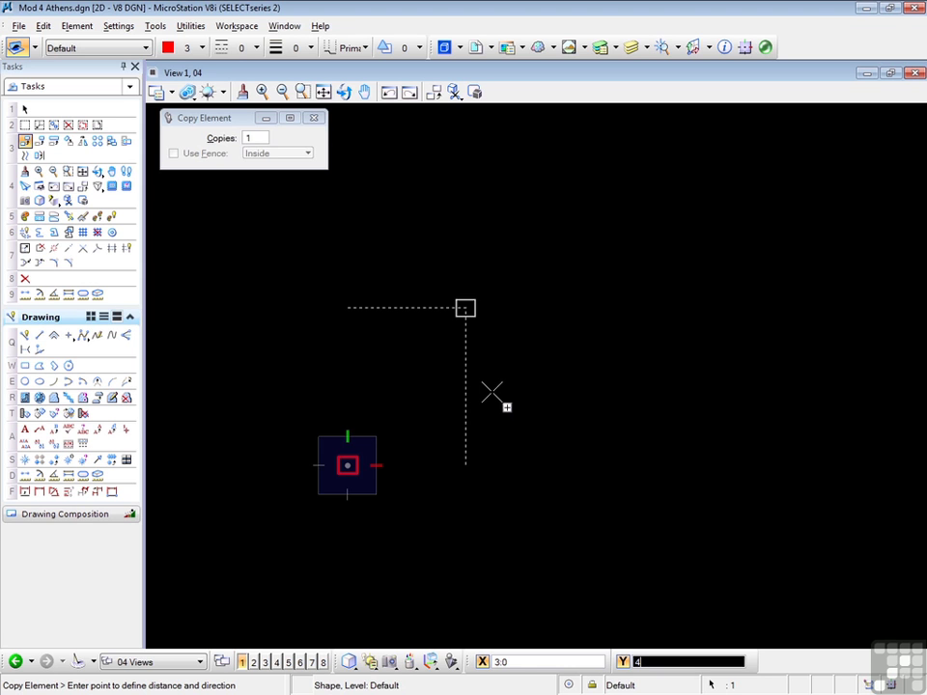
Place the copy at 3,4, add a second copy at X 5, Y 2, then deselect
click(492, 391)
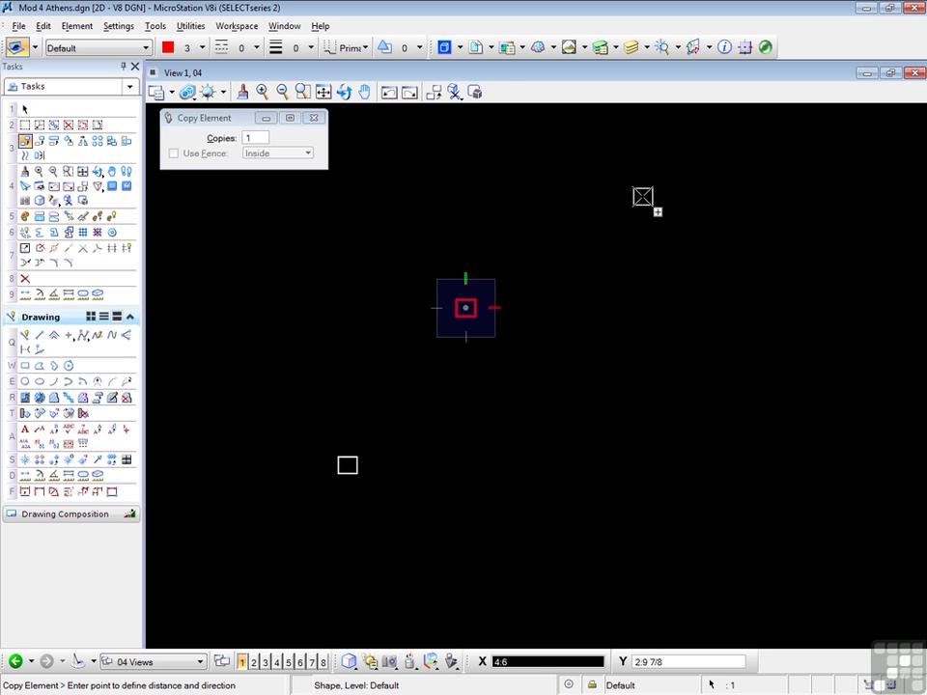
text(5)
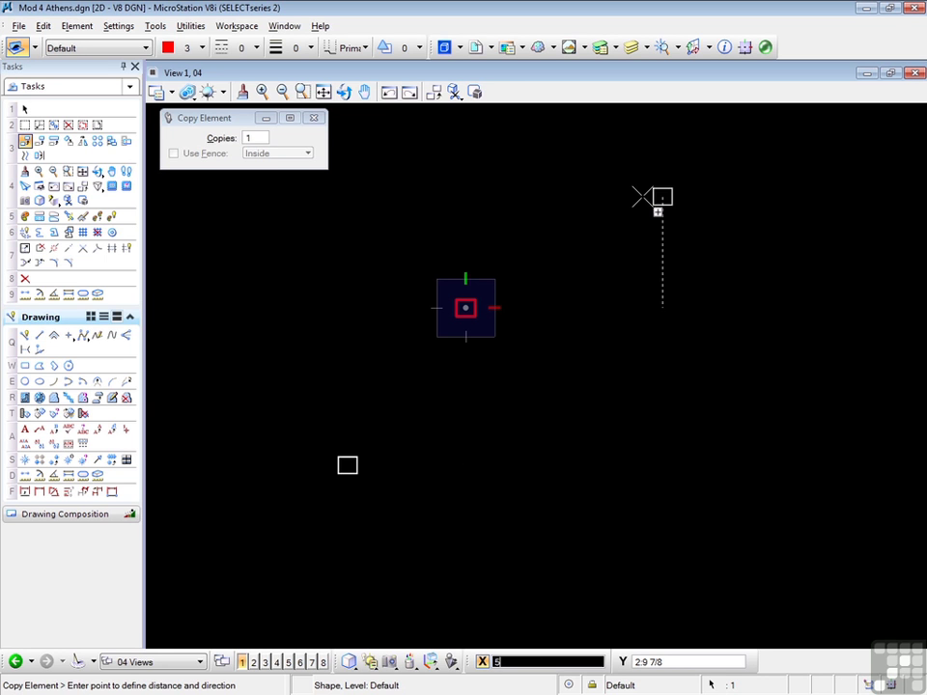
key(Tab)
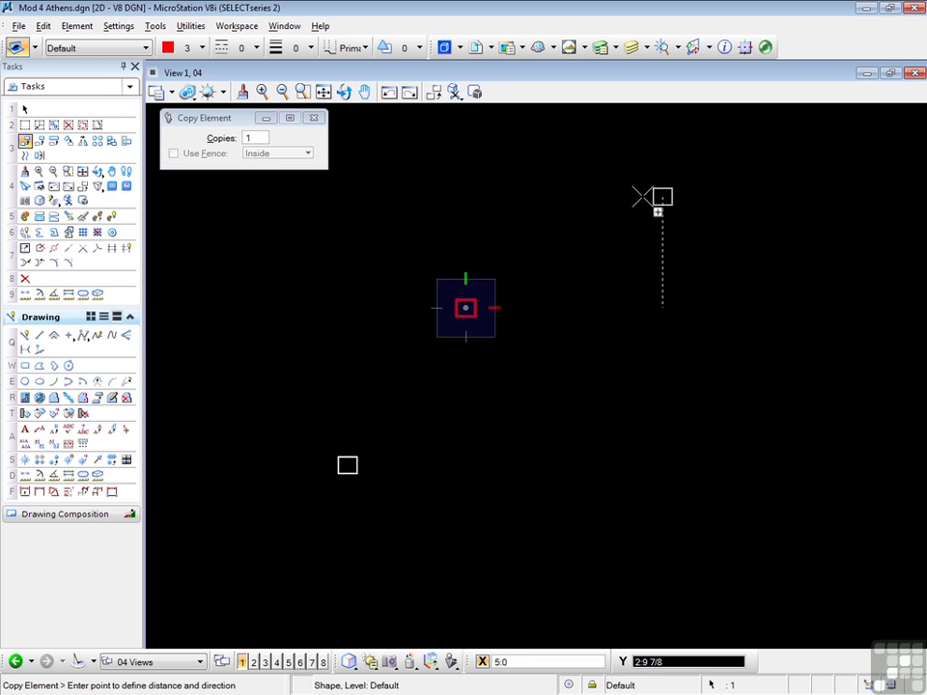
text(2)
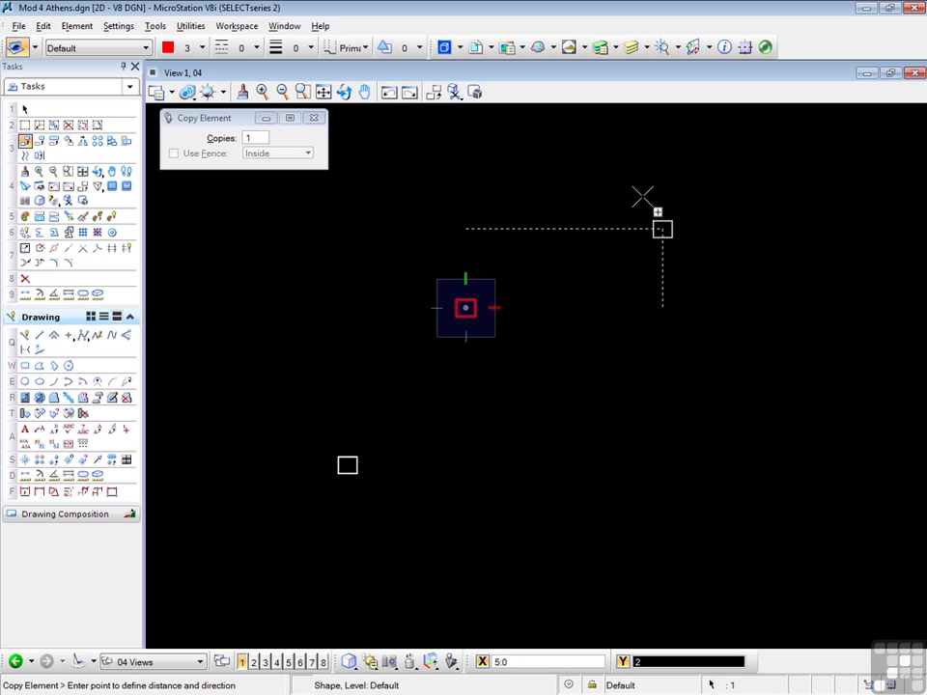
click(642, 197)
key(Escape)
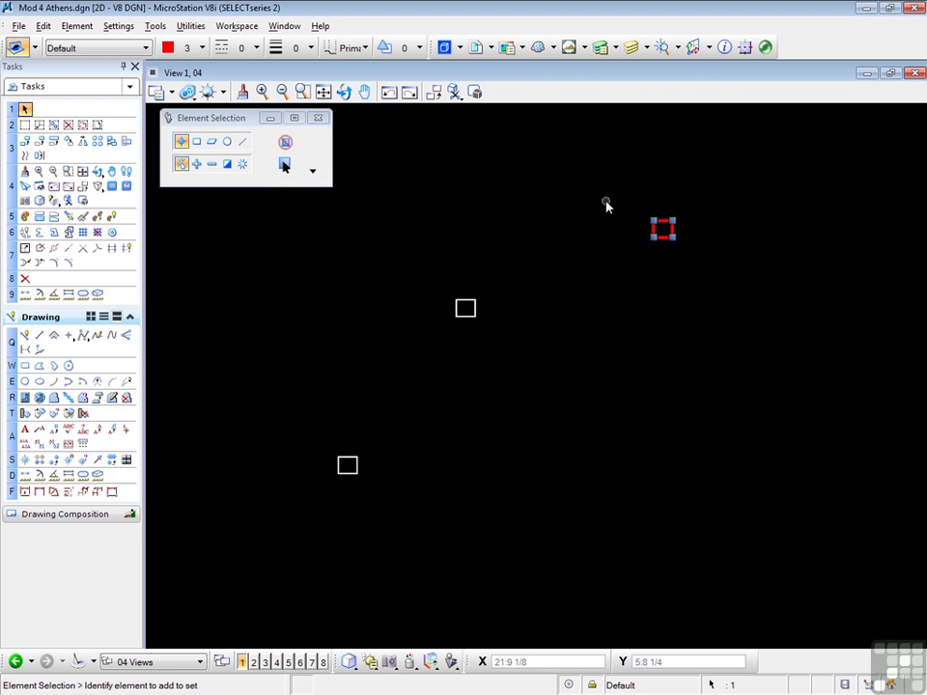
click(606, 205)
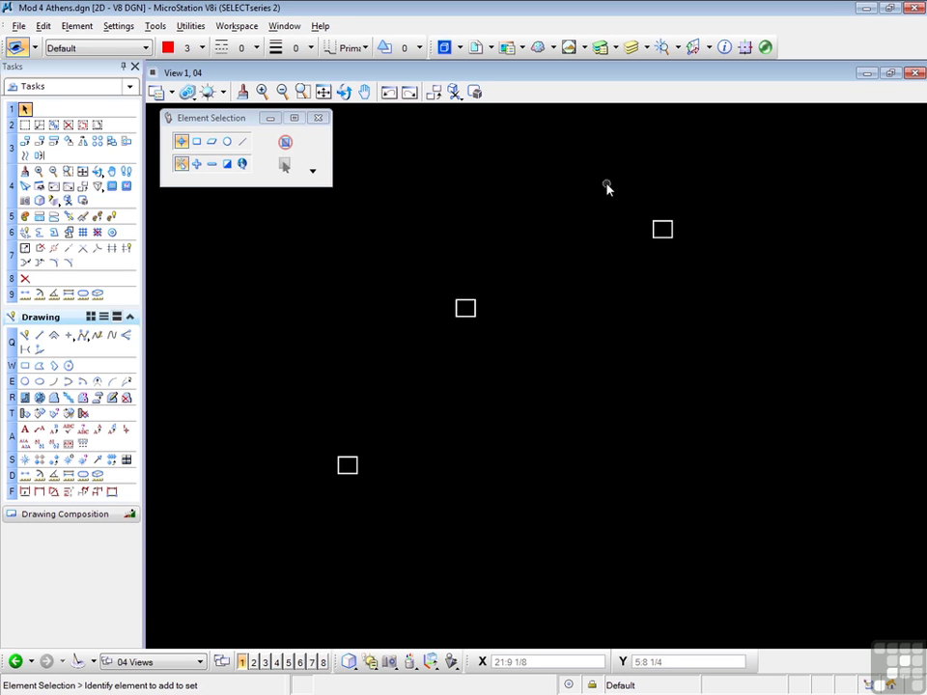
Add a horizontal linear dimension string between square centres reading 3'-0" and 5'-0"
click(40, 493)
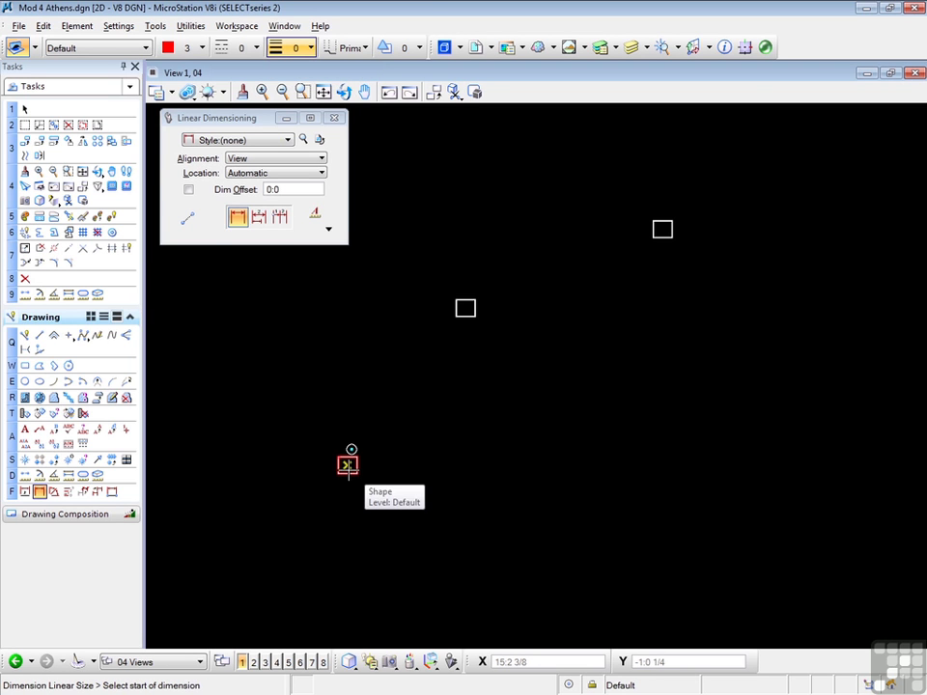
click(348, 466)
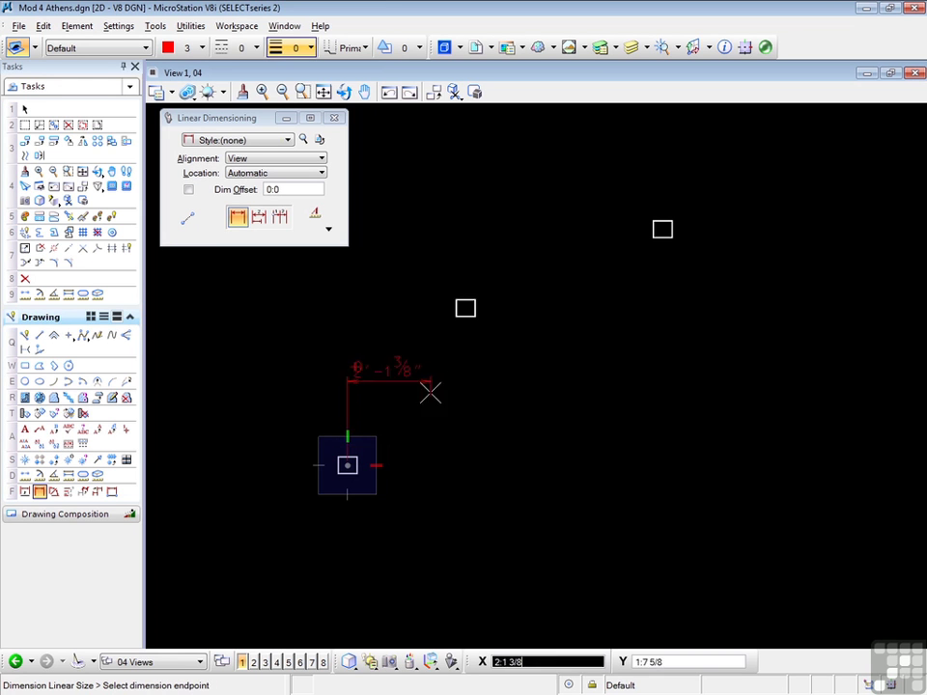
click(466, 308)
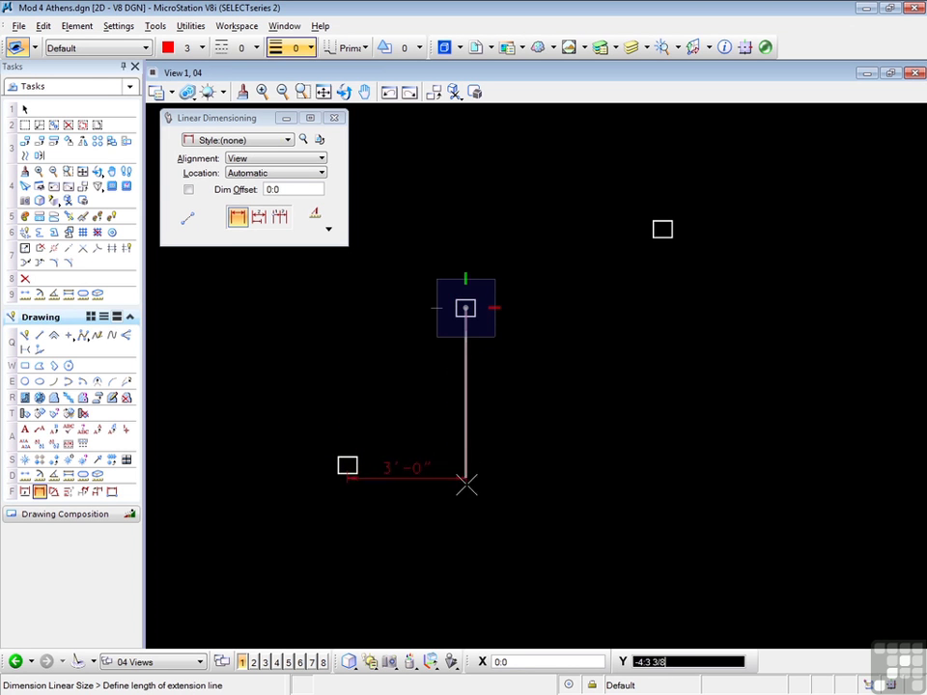
click(461, 516)
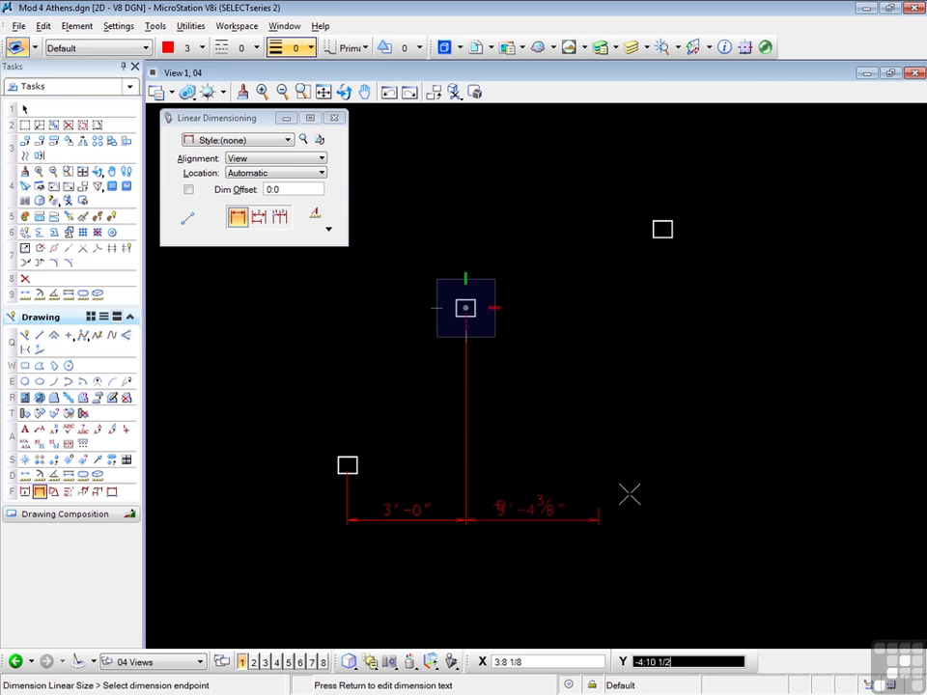
click(663, 229)
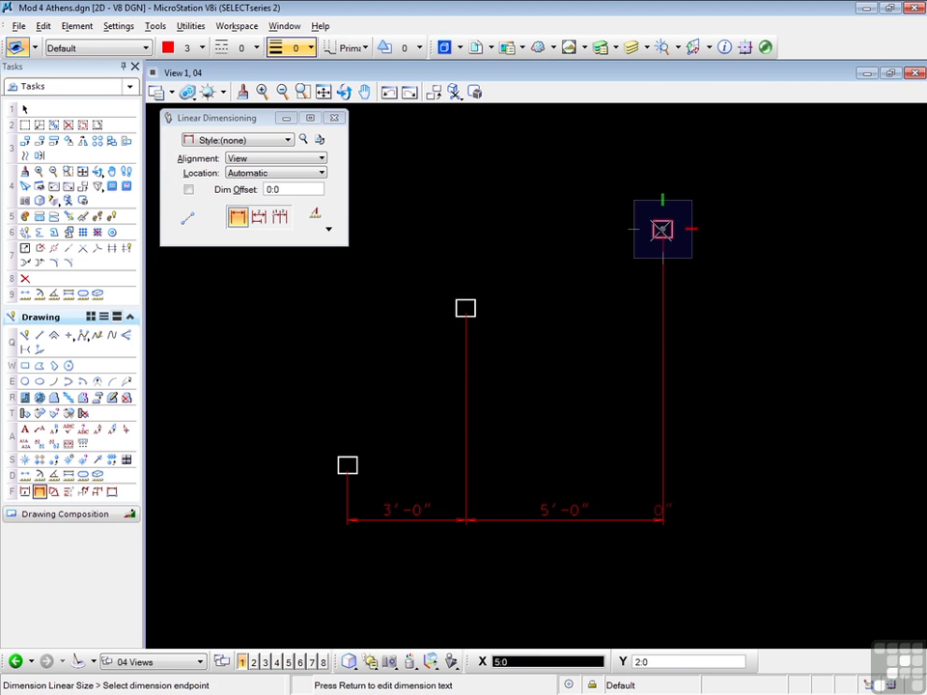
right_click(685, 355)
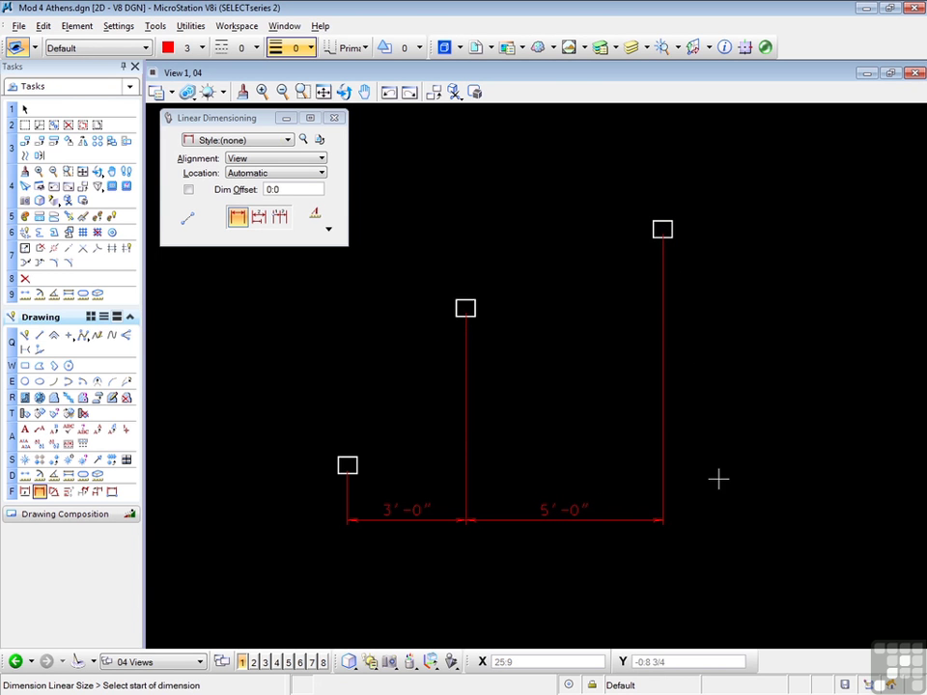
Add a vertical dimension string to the right of the squares reading 4'-0" and 2'-0"
click(347, 465)
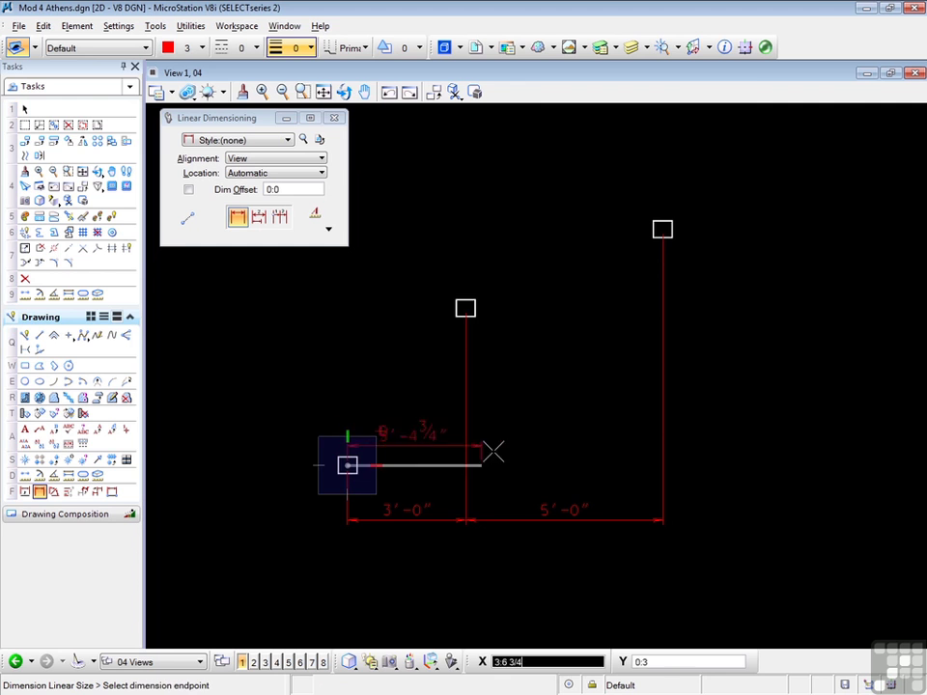
click(466, 308)
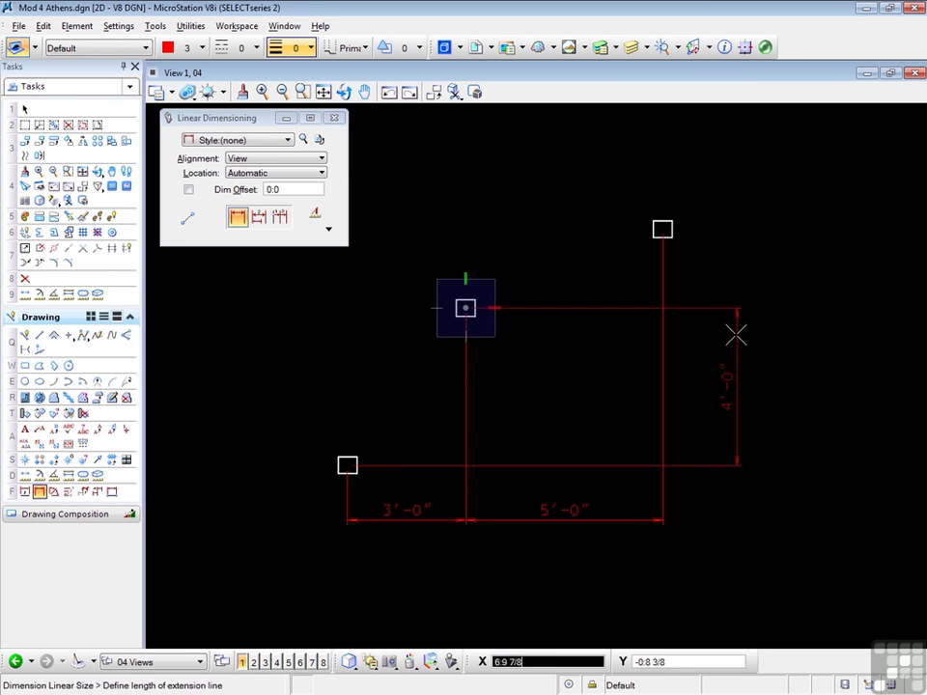
click(737, 333)
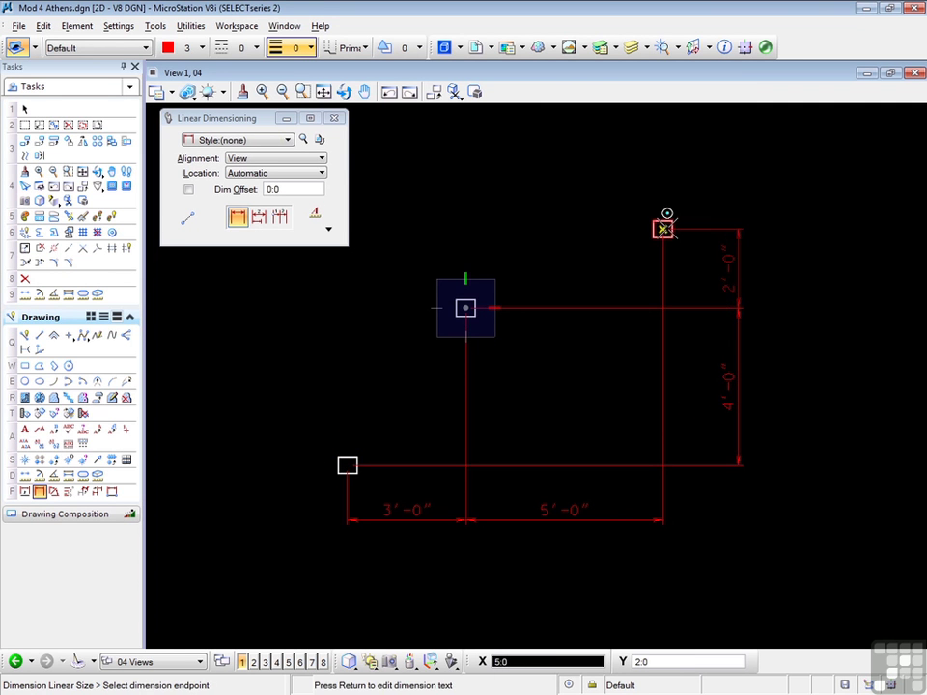
click(664, 229)
right_click(734, 212)
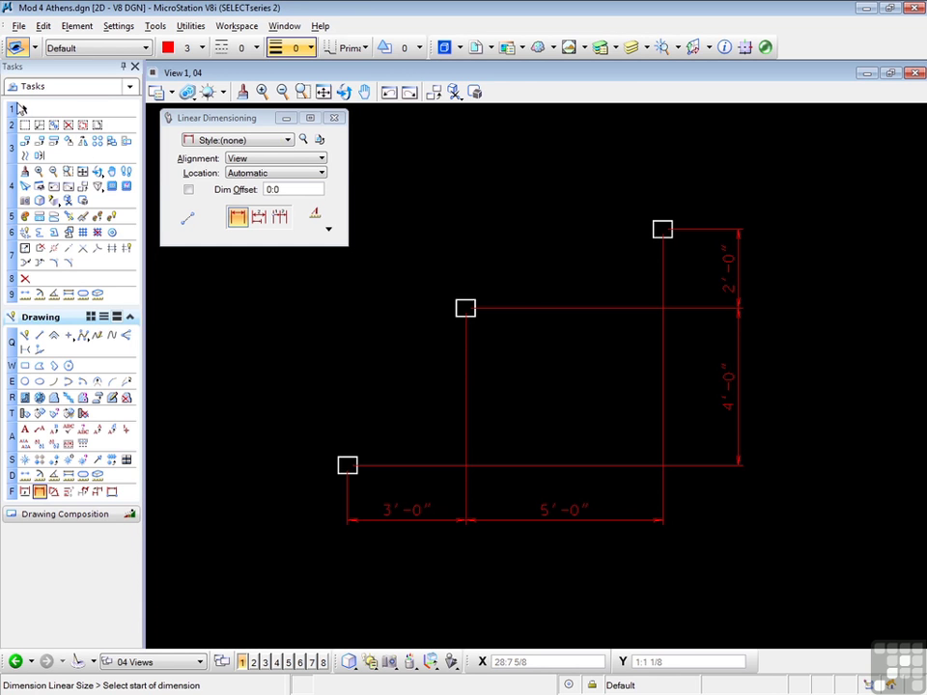
Window-select the horizontal and vertical dimensions and delete them
key(Escape)
drag(773, 551, 442, 377)
key(Delete)
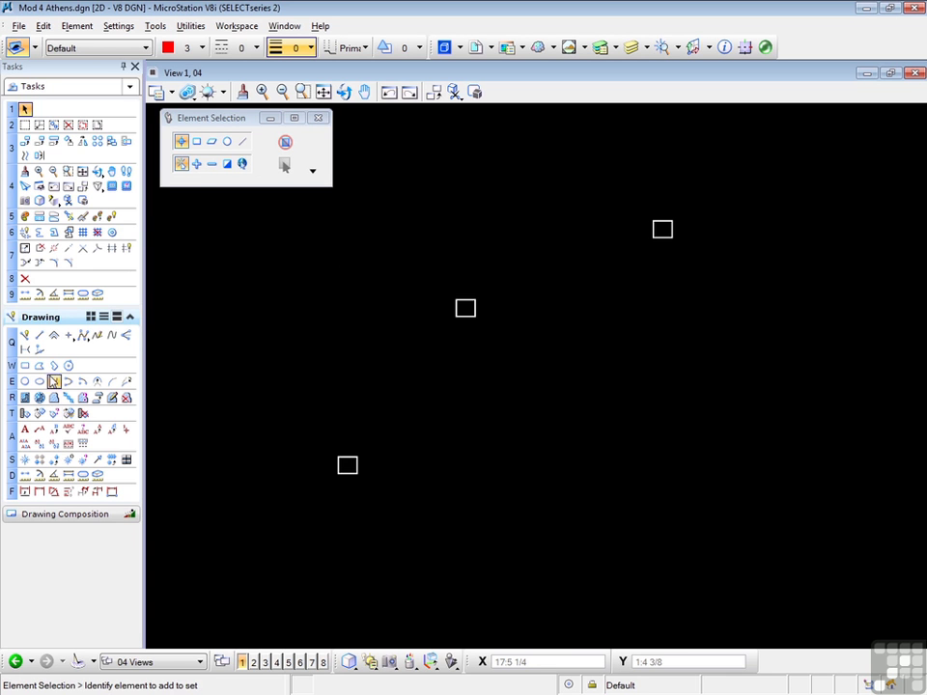
Draw a line from the lower-left square's centre to the upper-right square's centre
click(40, 335)
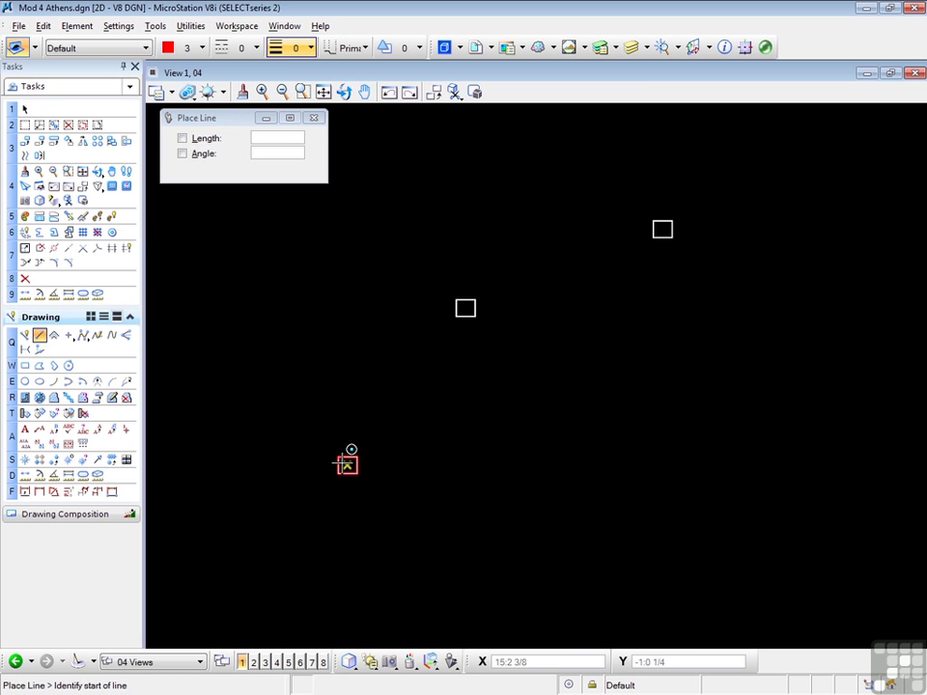
click(348, 466)
click(662, 229)
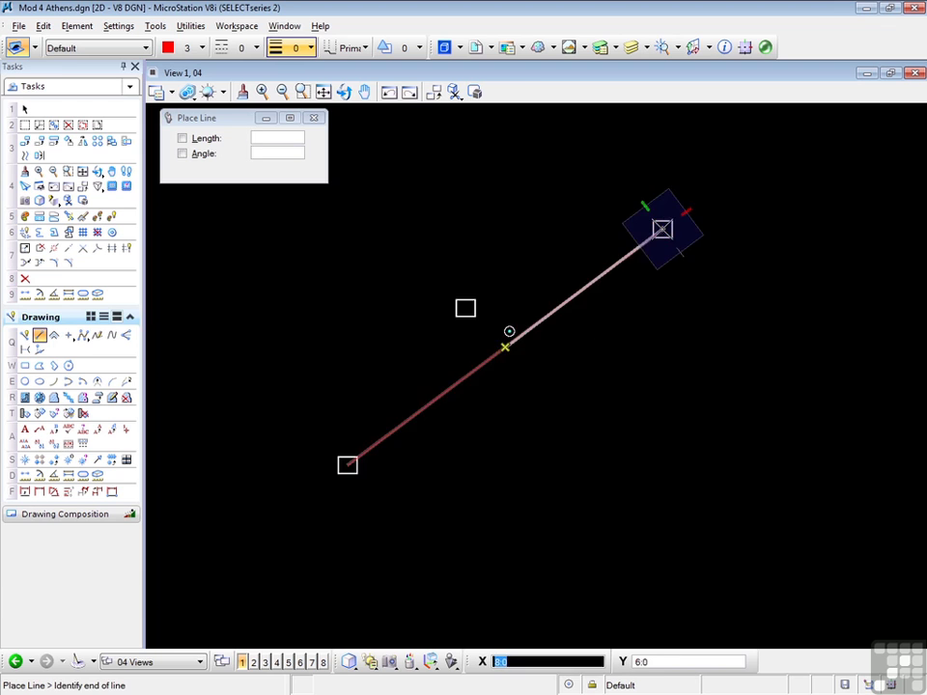
right_click(724, 257)
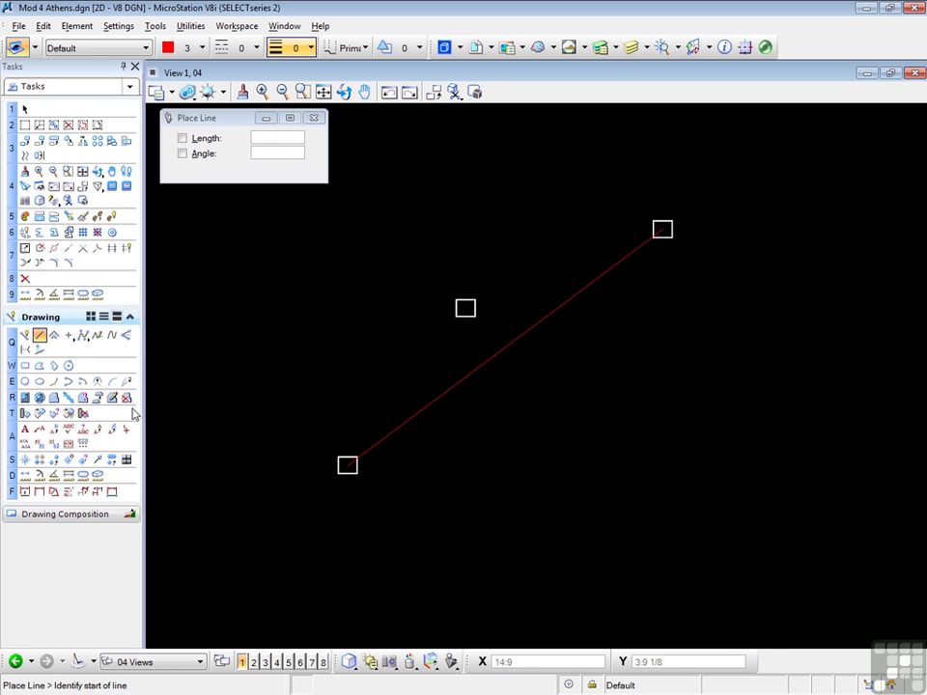
Pick Dimension Linear Size and set its Alignment to True
click(39, 492)
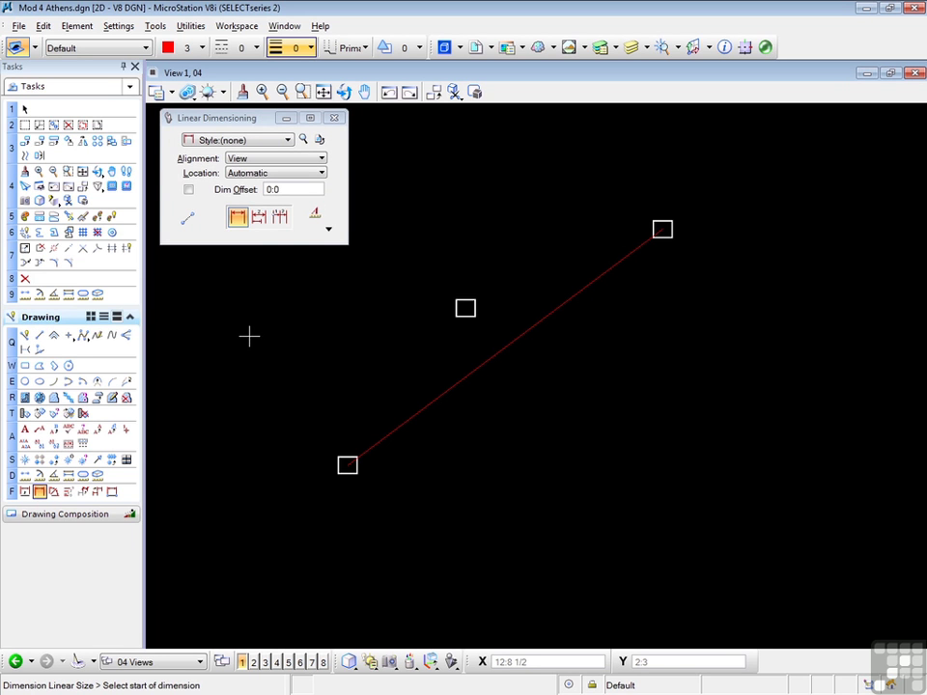
click(269, 160)
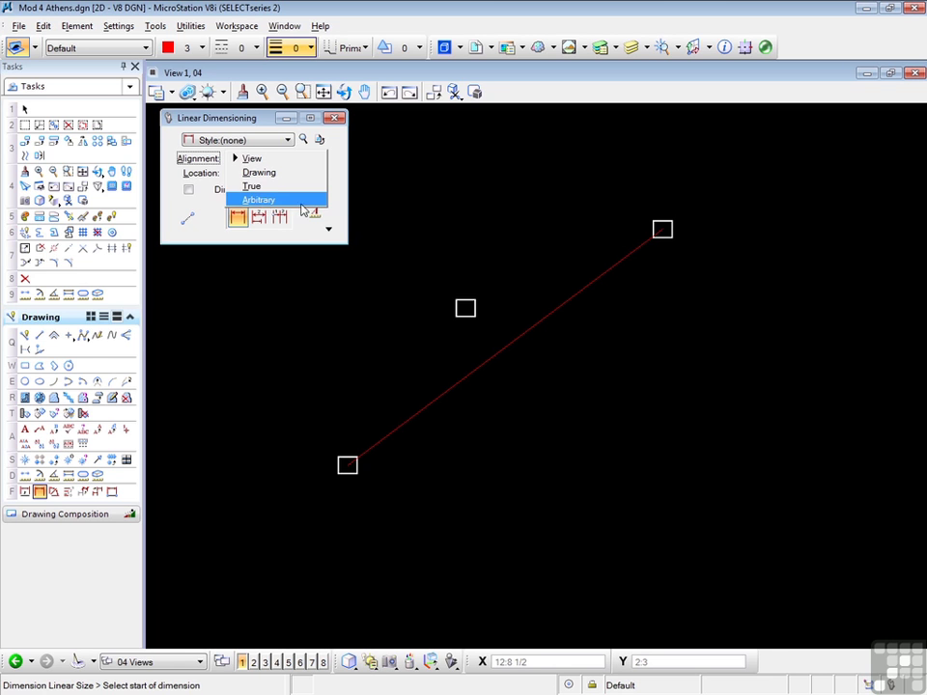
click(249, 186)
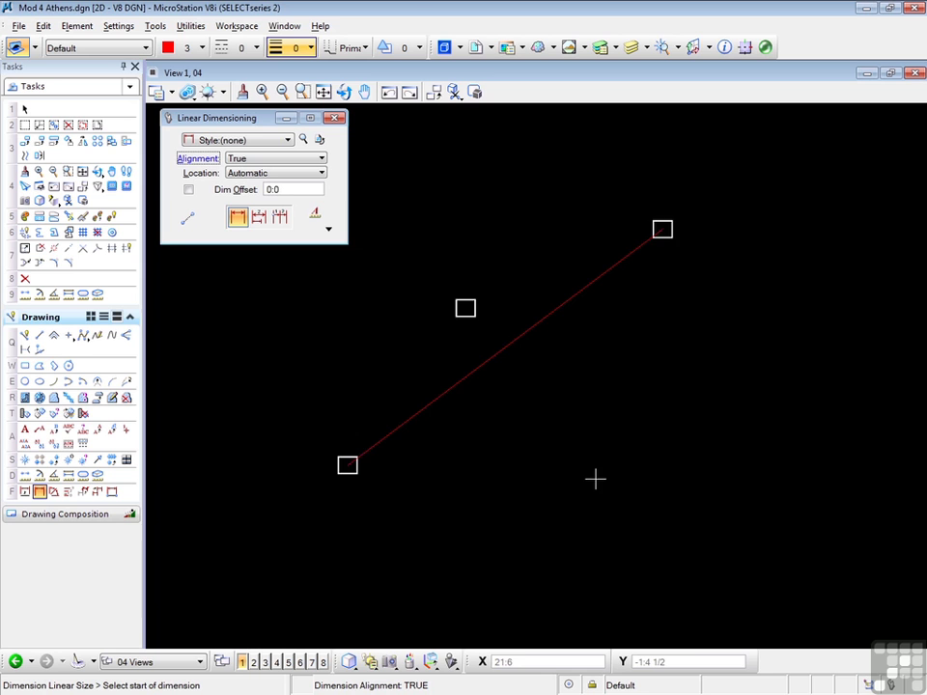
Place a True-aligned dimension through the three squares, reading 5'-0" and 4'-7 1/4"
scroll(607, 507, down, 1)
scroll(426, 275, up, 1)
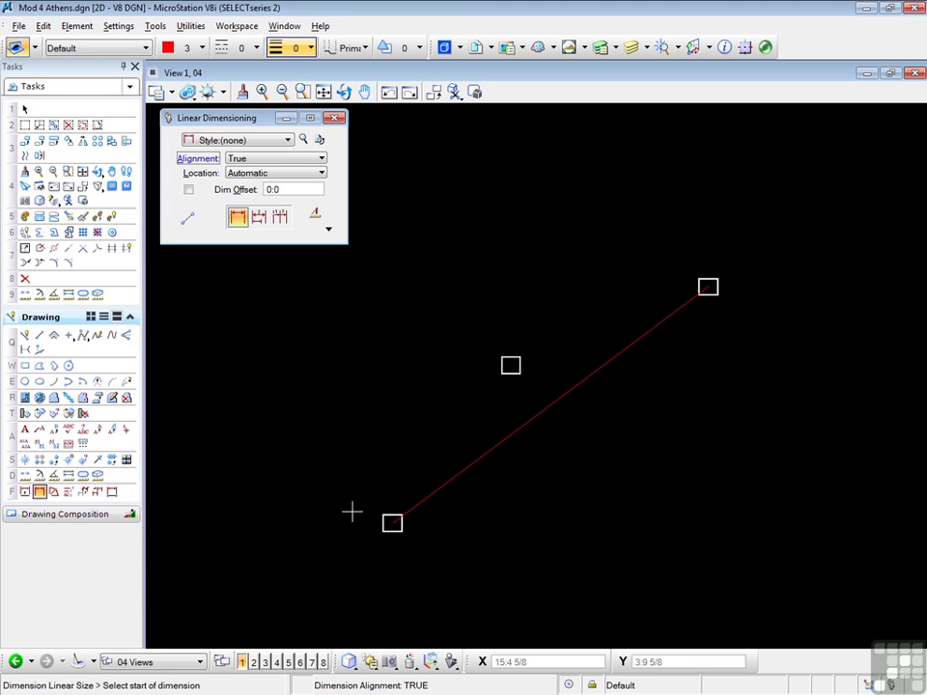
click(392, 522)
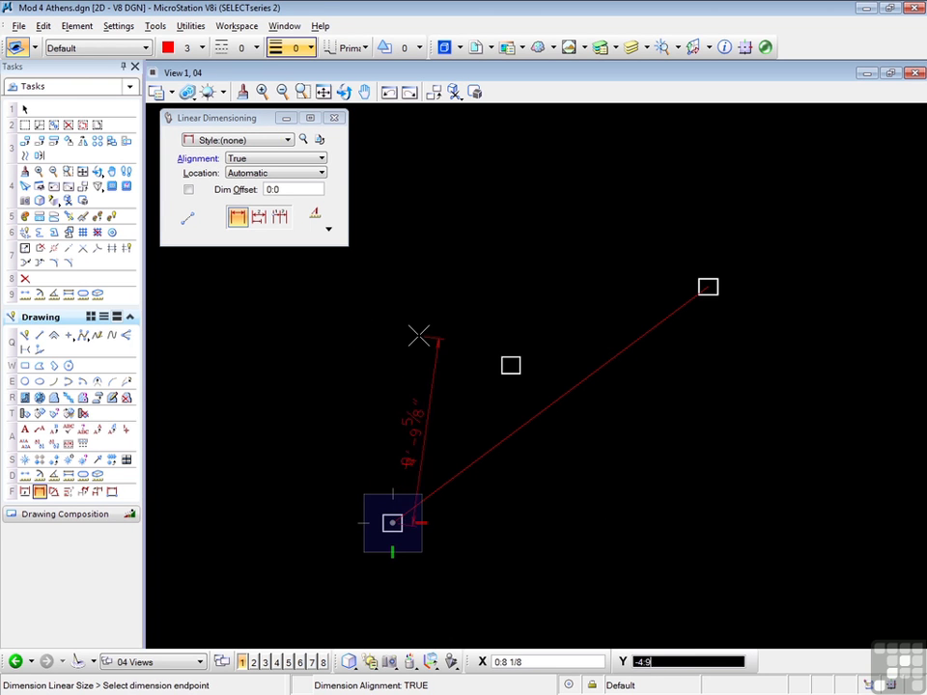
click(499, 358)
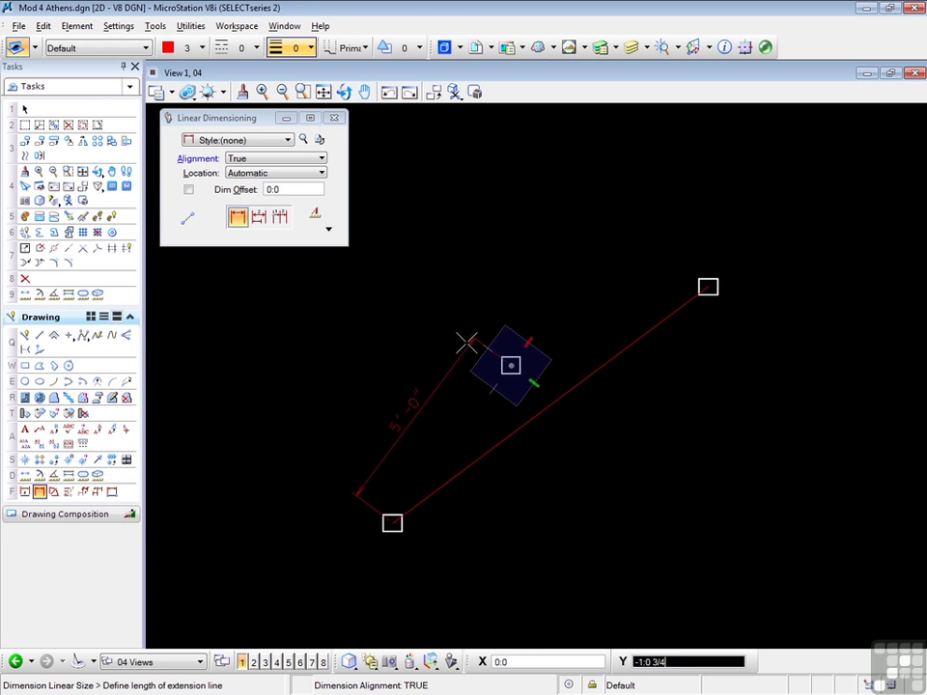
click(423, 317)
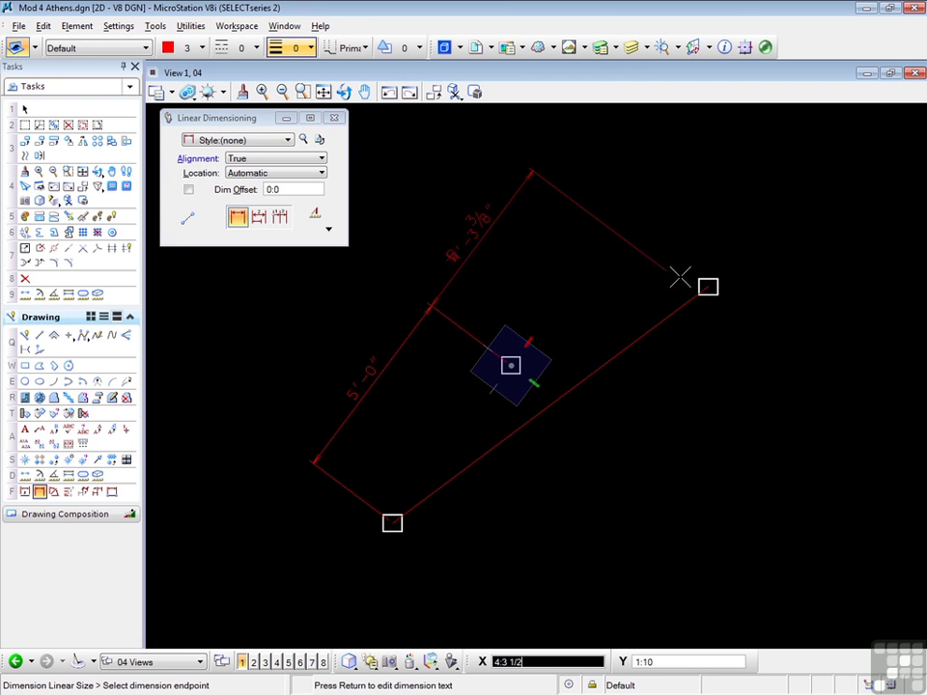
click(708, 286)
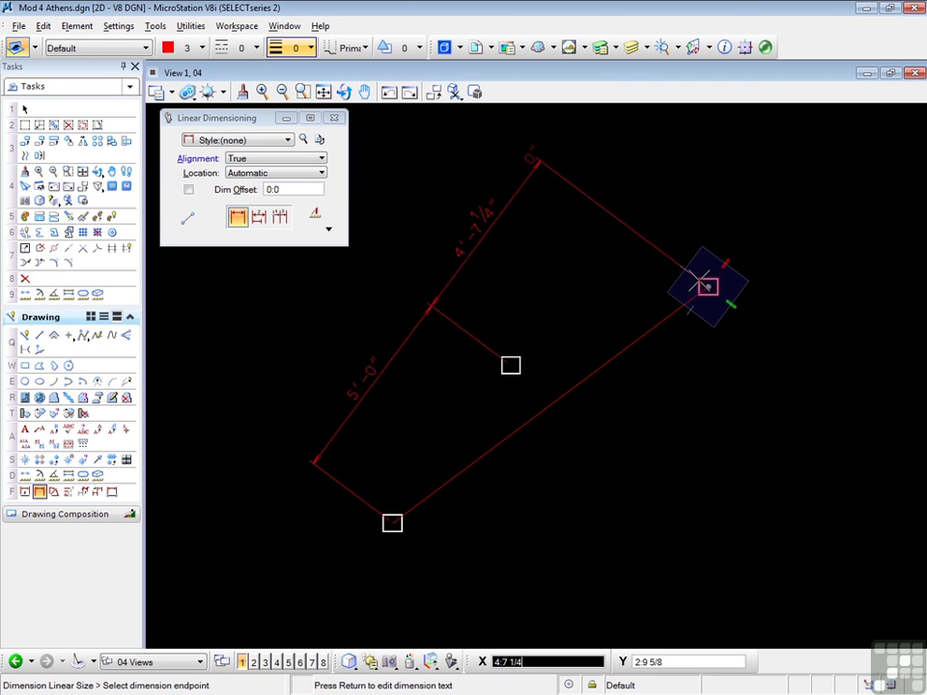
right_click(642, 257)
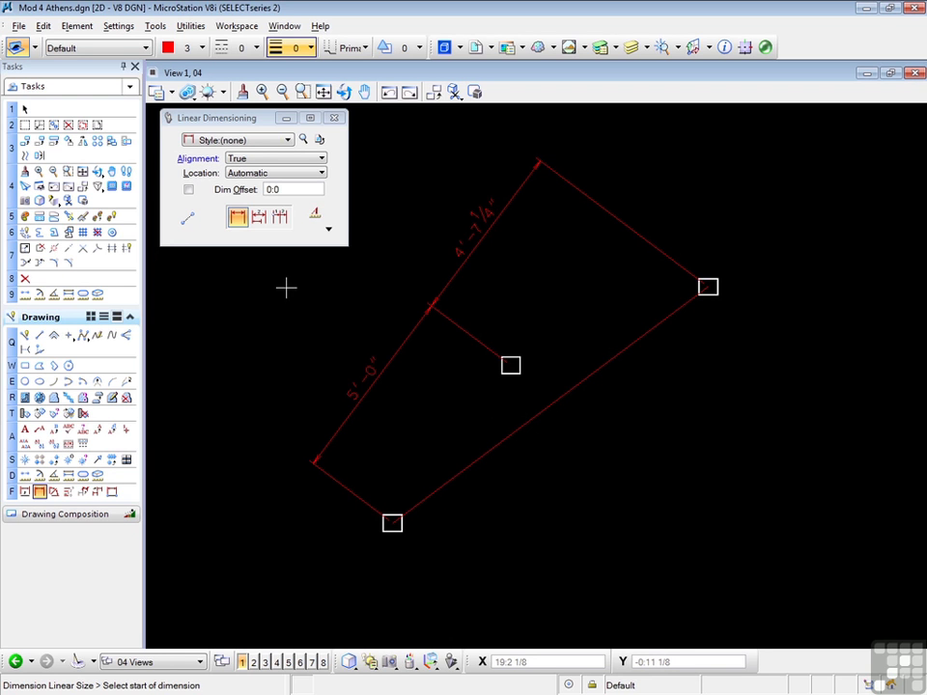
Set dimension alignment to Arbitrary and make green the active colour
click(264, 159)
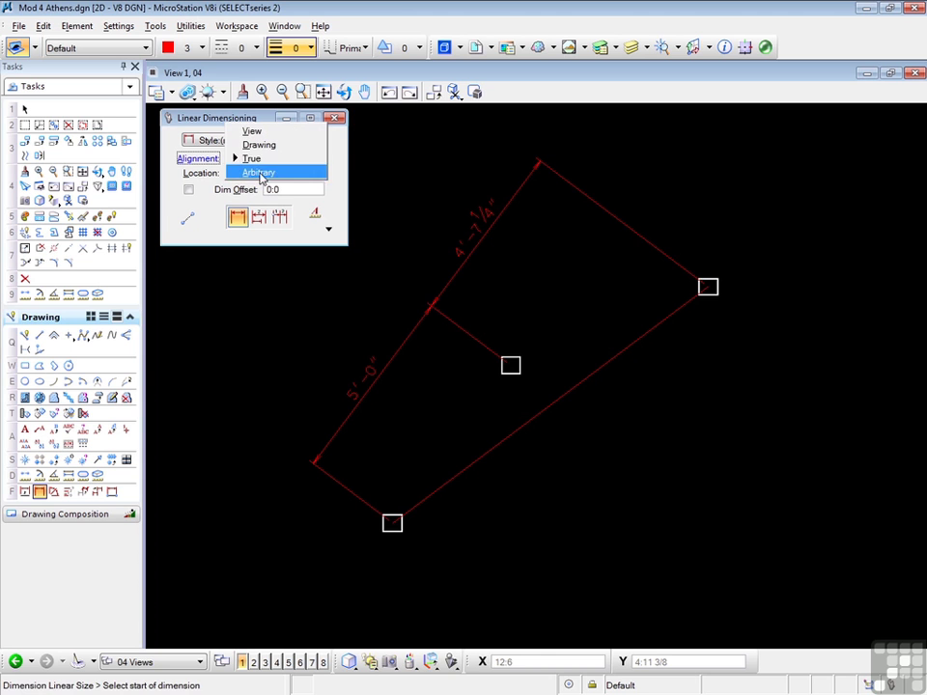
click(263, 173)
click(189, 48)
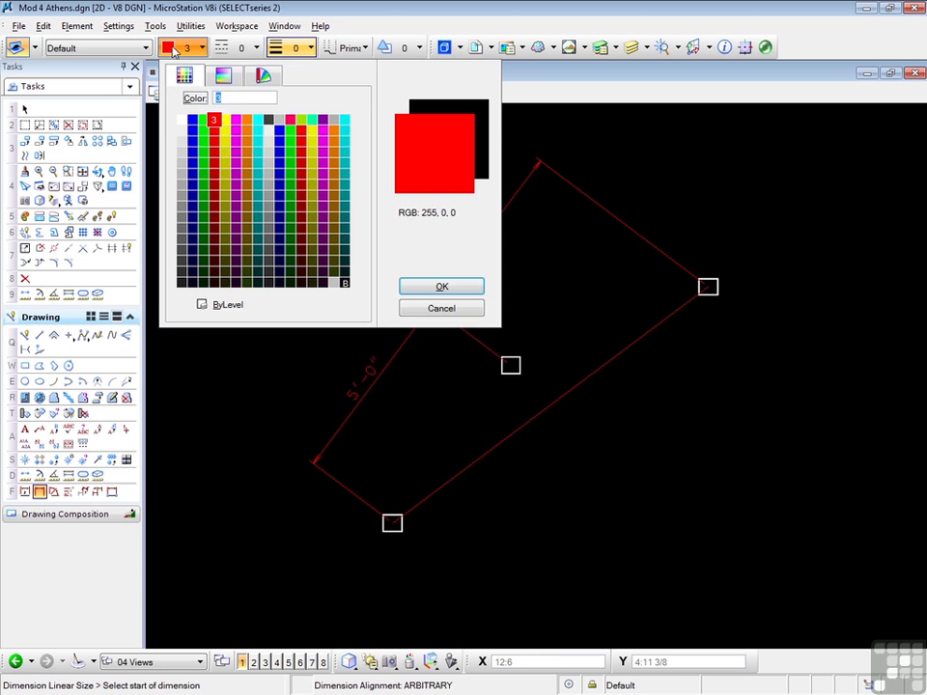
click(202, 120)
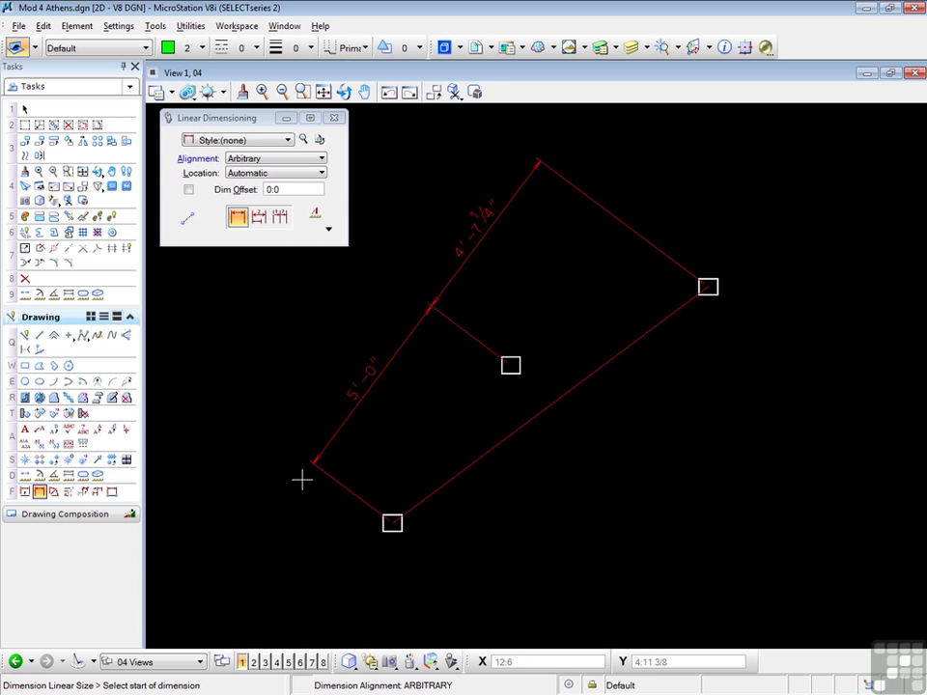
Place a green Arbitrary-aligned dimension string through the three squares along the baseline
click(392, 523)
click(510, 365)
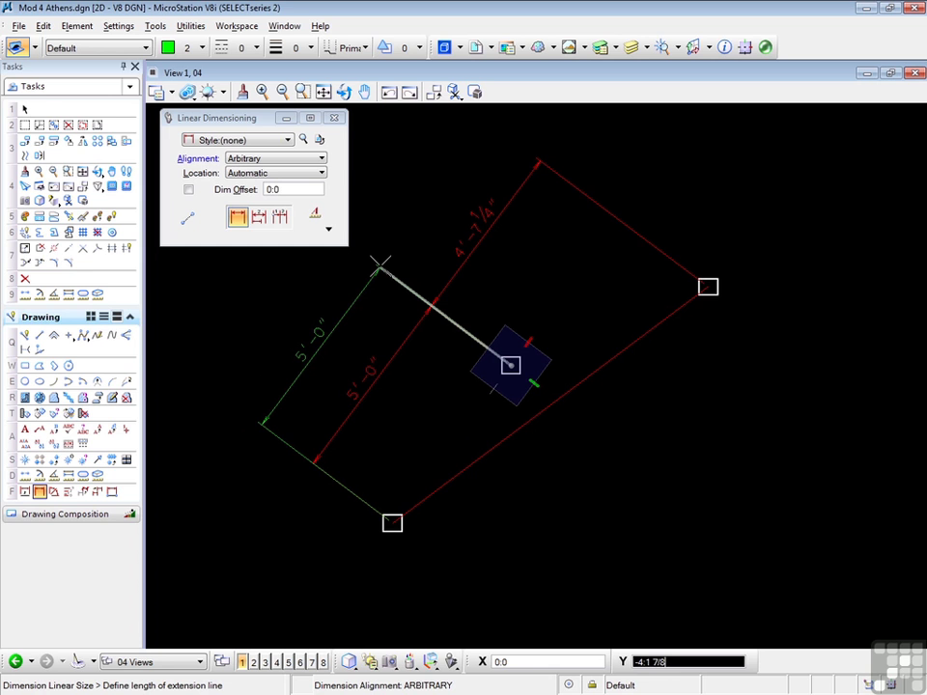
click(381, 262)
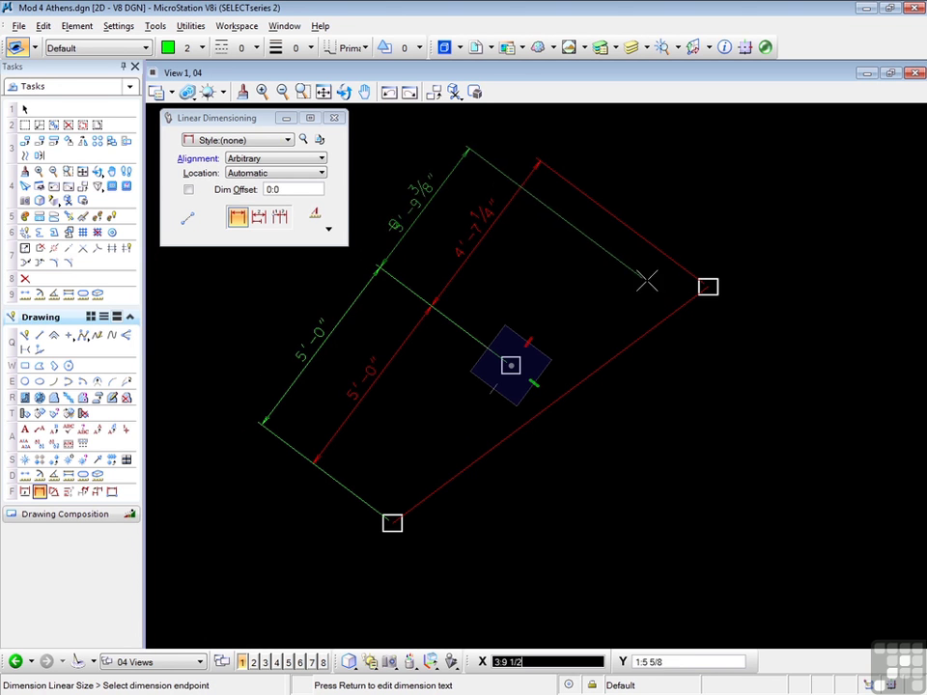
click(707, 287)
right_click(618, 259)
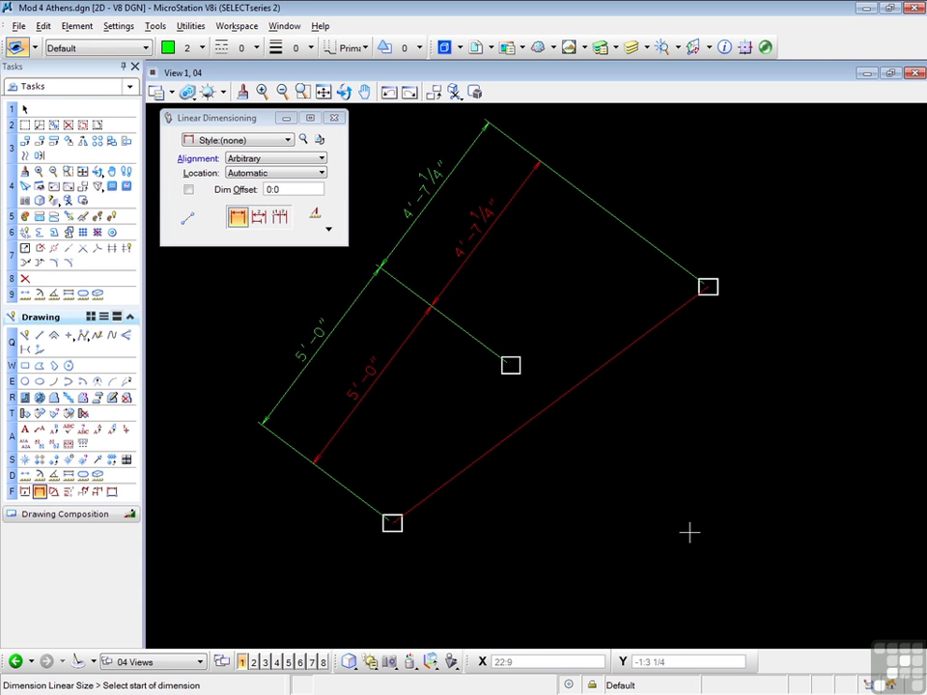
Undo the dimensions, then rotate the view by 2 Points along the baseline
key(ctrl+z)
key(ctrl+z)
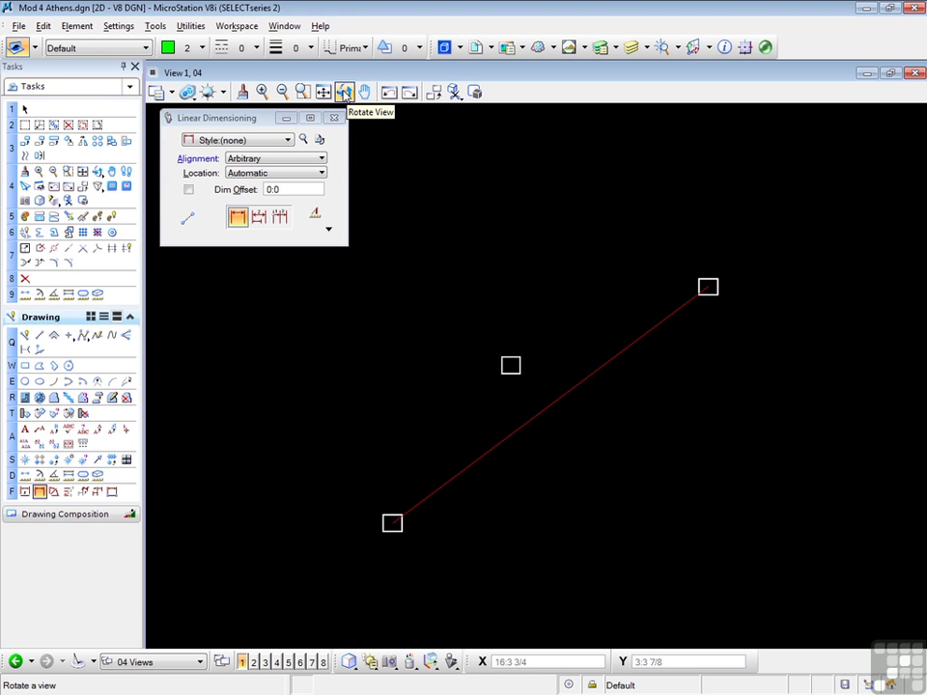
click(345, 92)
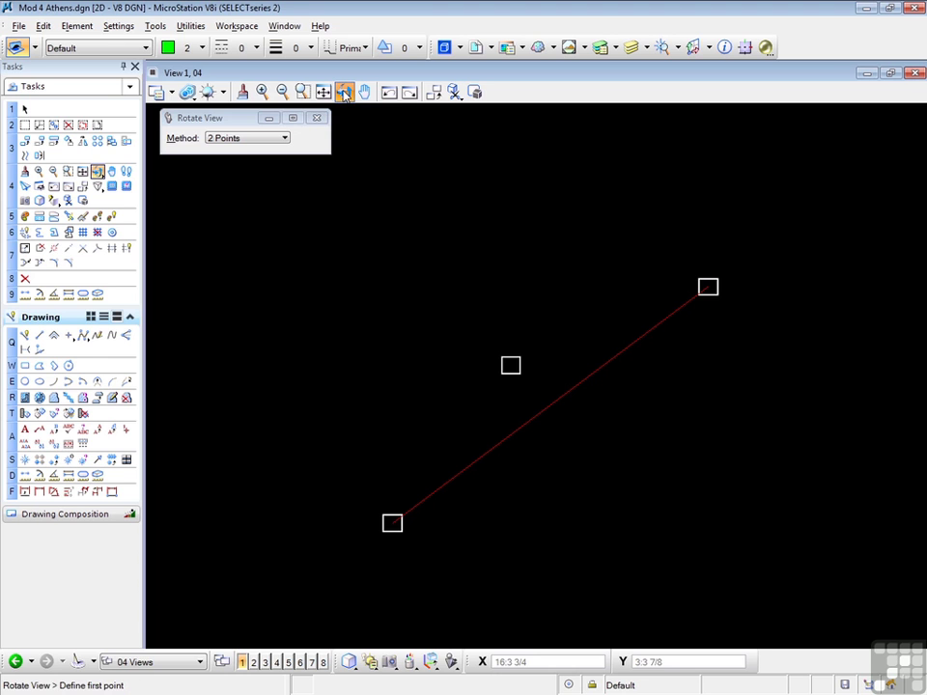
click(247, 139)
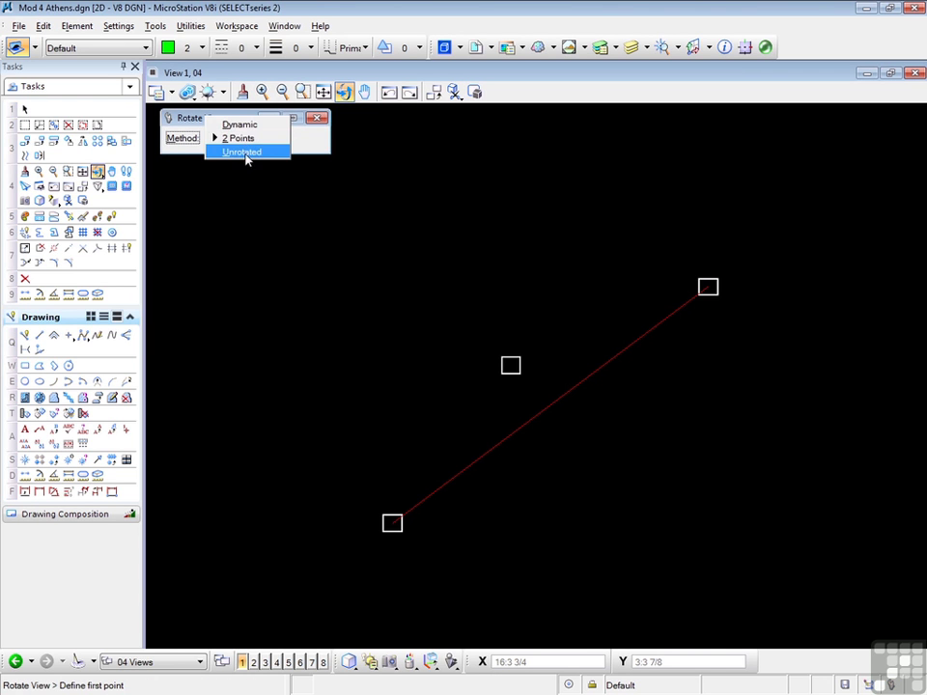
click(241, 140)
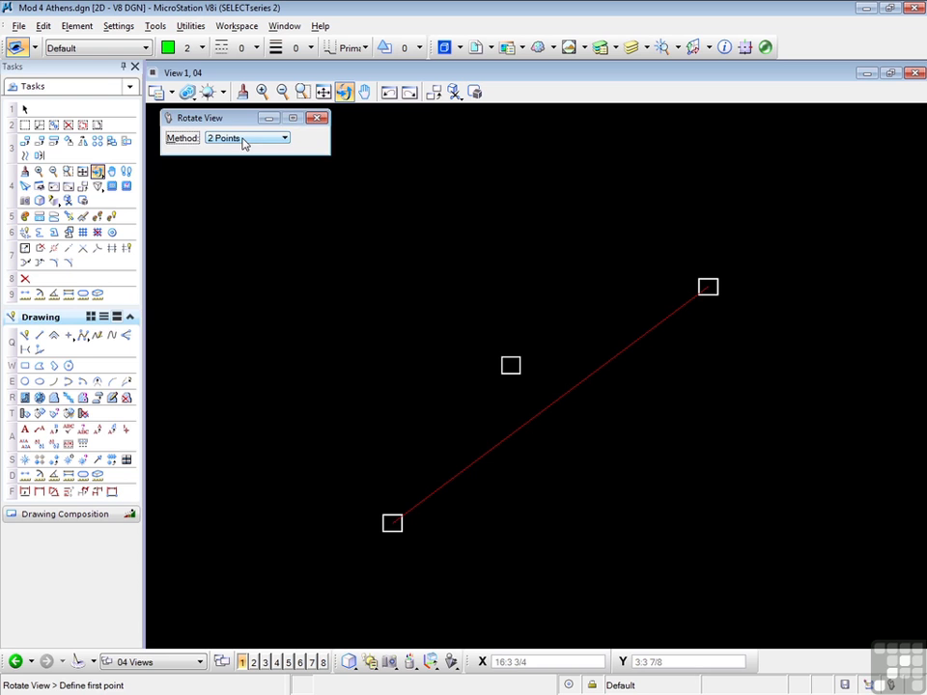
click(392, 514)
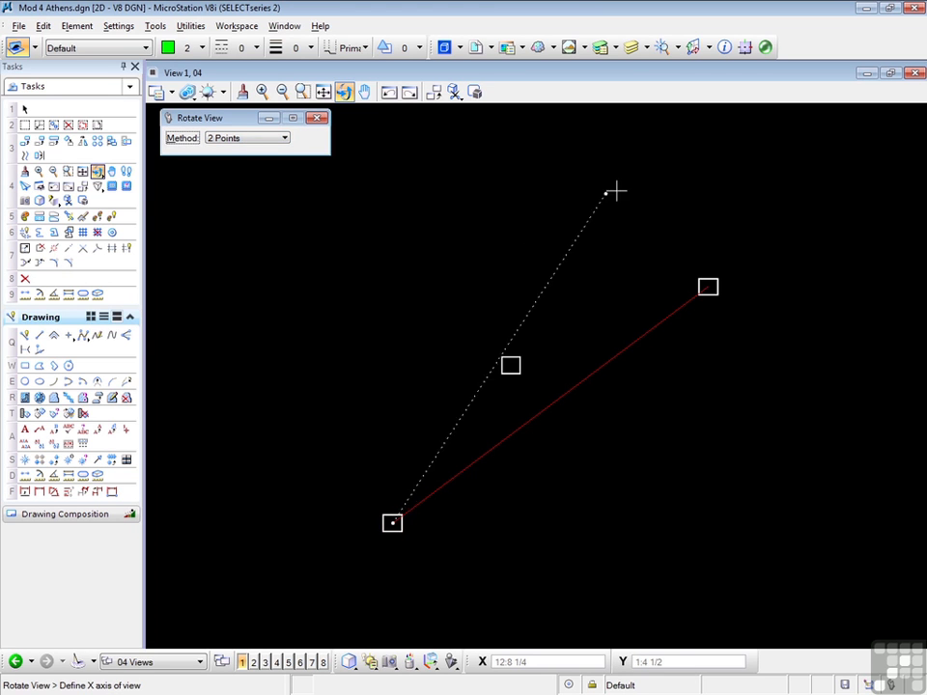
click(710, 275)
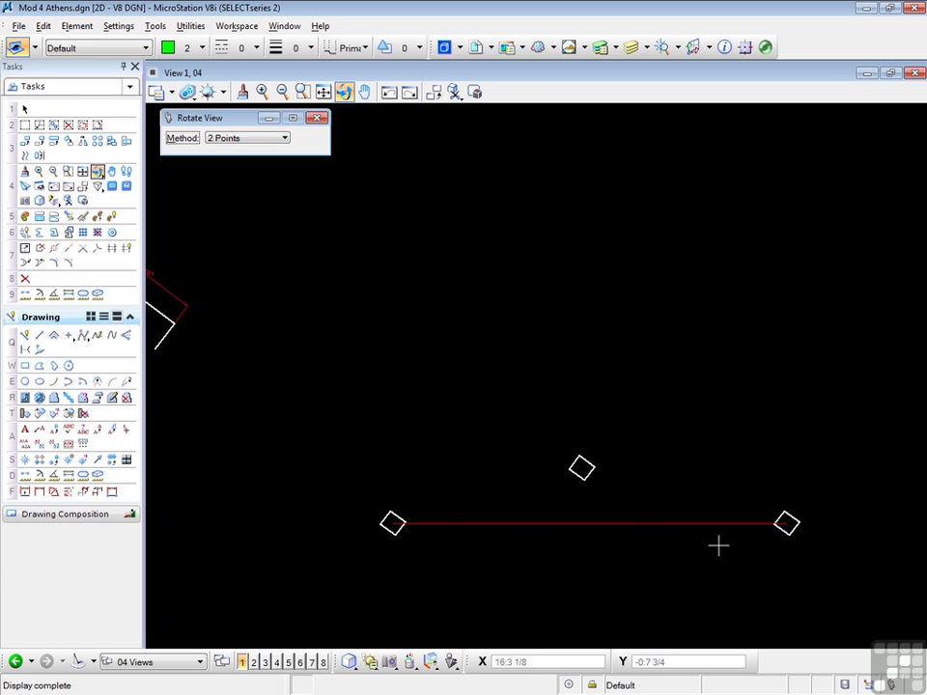
Start Dimension Linear Size with Alignment set to View
click(39, 492)
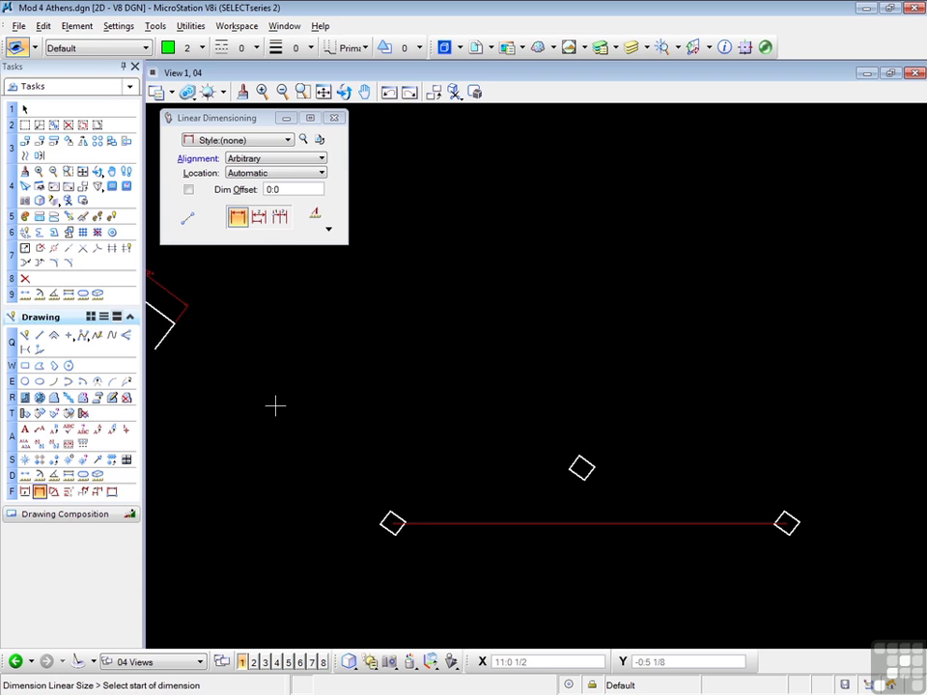
click(246, 158)
click(251, 118)
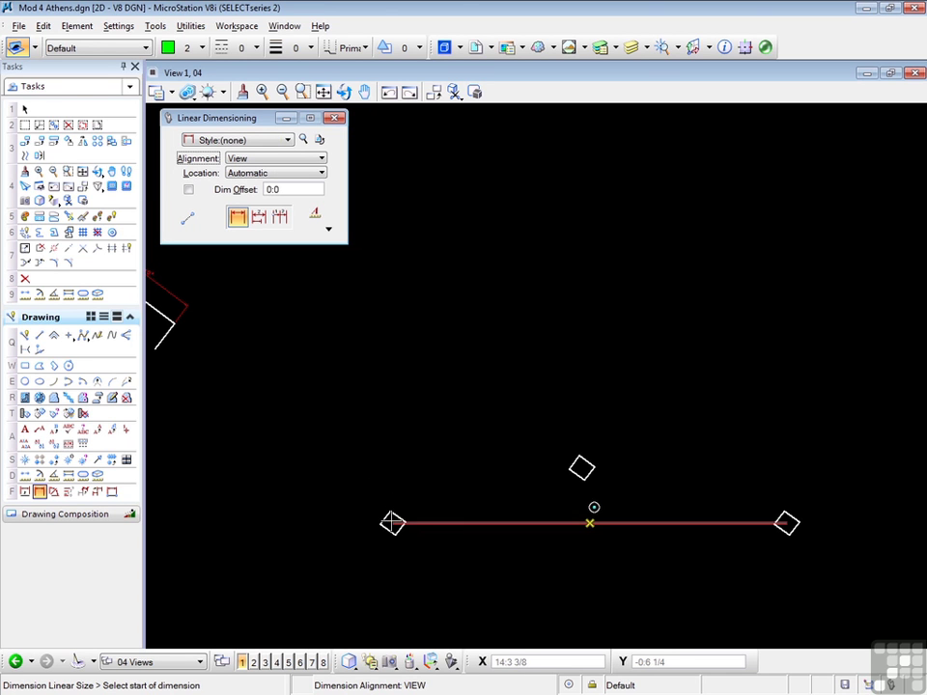
Dimension left, middle and right blocks above the baseline: 4'-9 5/8" and 5'-2 3/8"
click(392, 524)
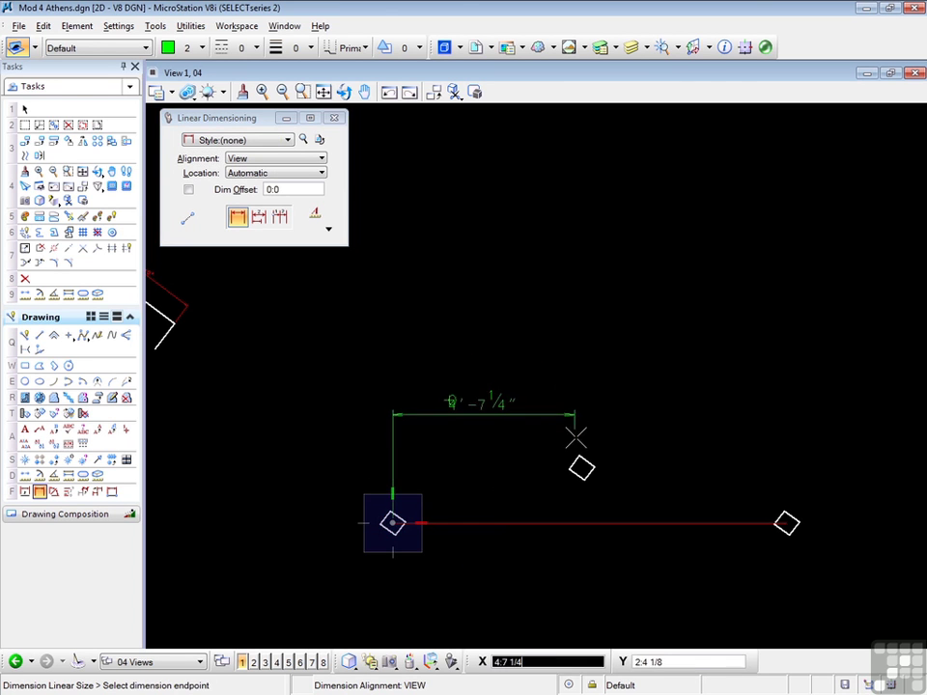
click(581, 468)
click(711, 414)
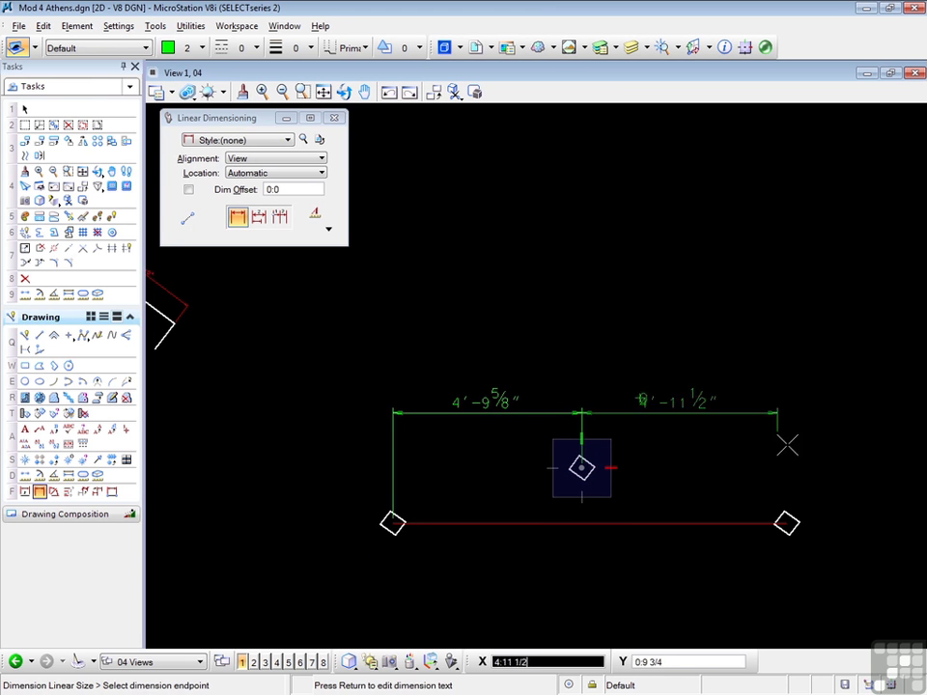
click(787, 523)
right_click(879, 490)
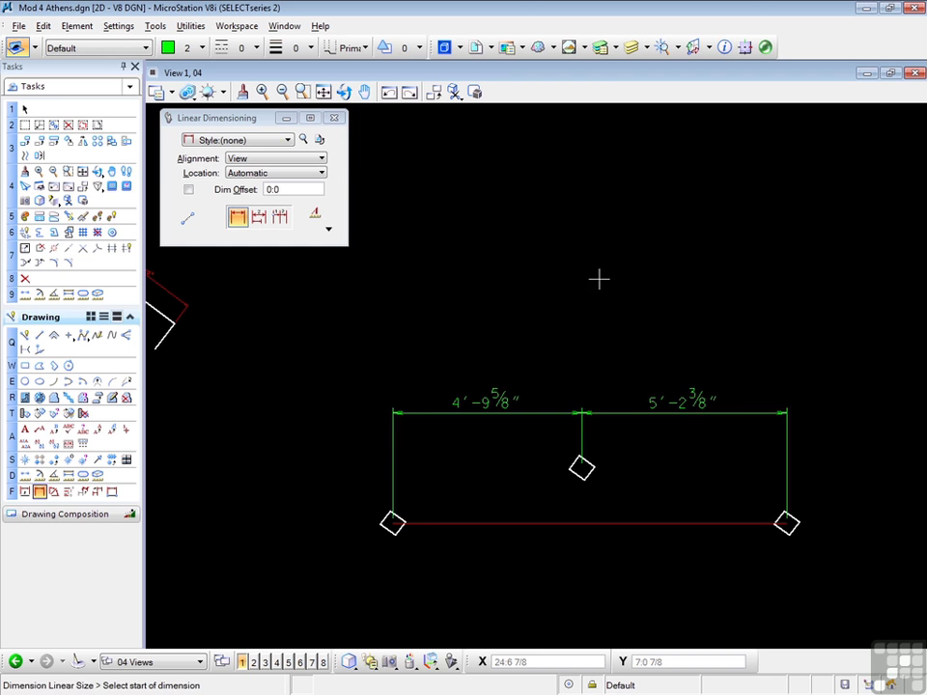
Set the view rotation back to Unrotated and undo the View-aligned dimension string
click(344, 91)
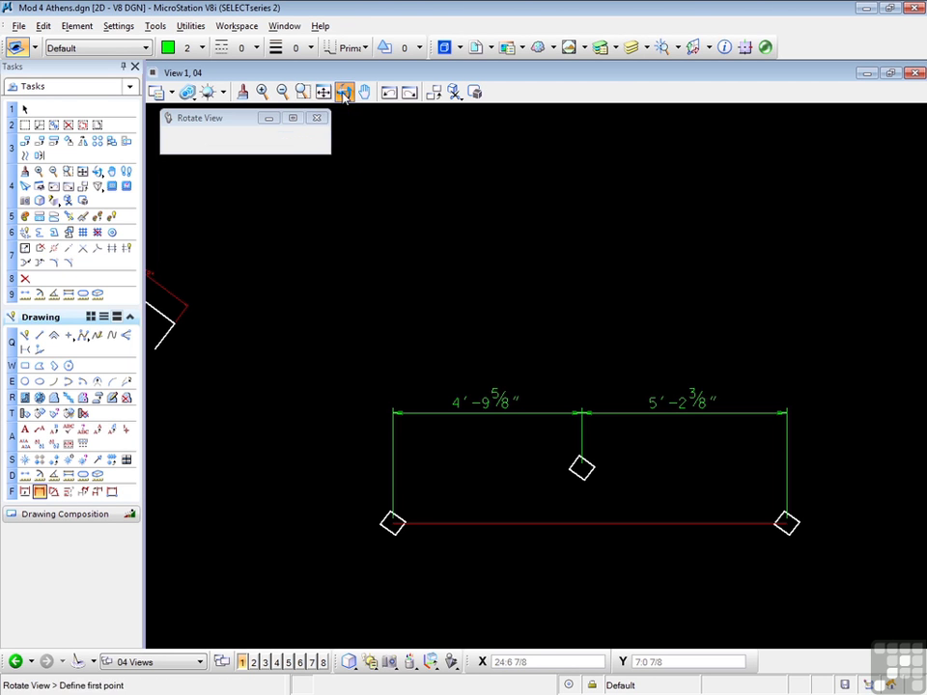
click(252, 139)
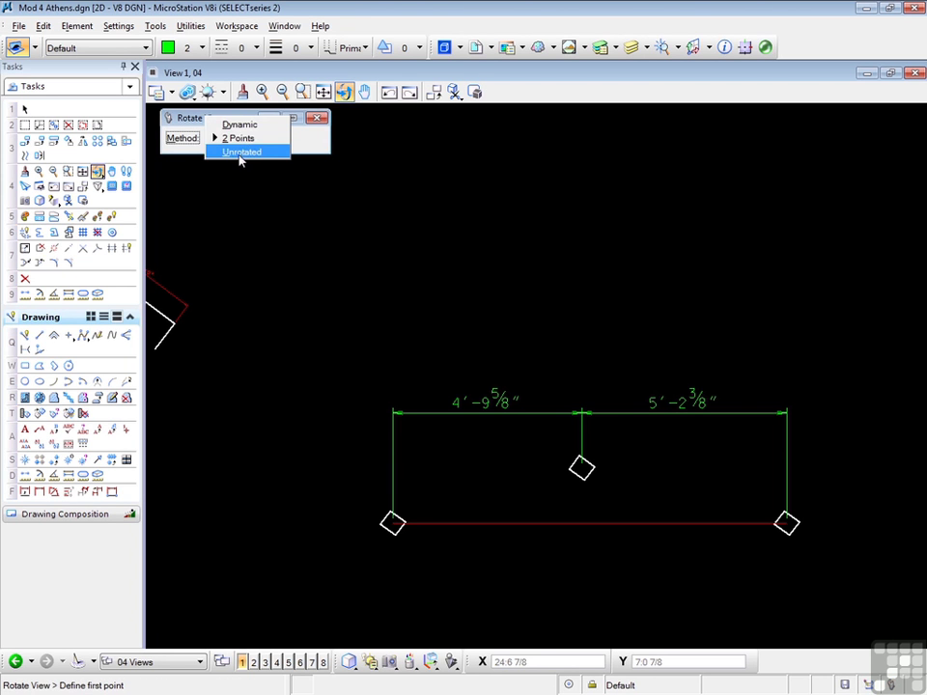
click(240, 155)
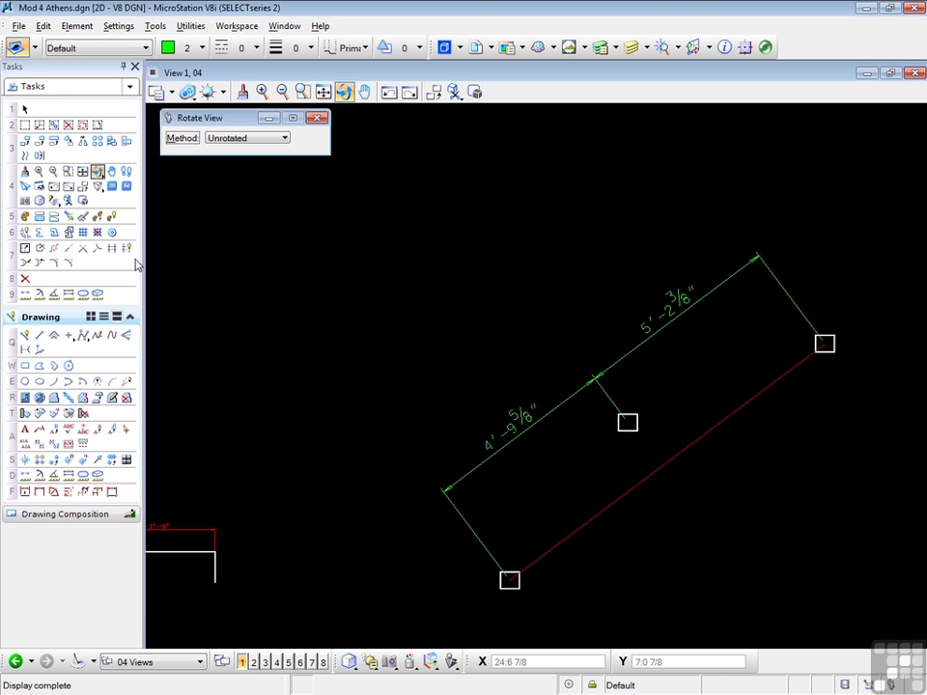
click(652, 345)
click(777, 345)
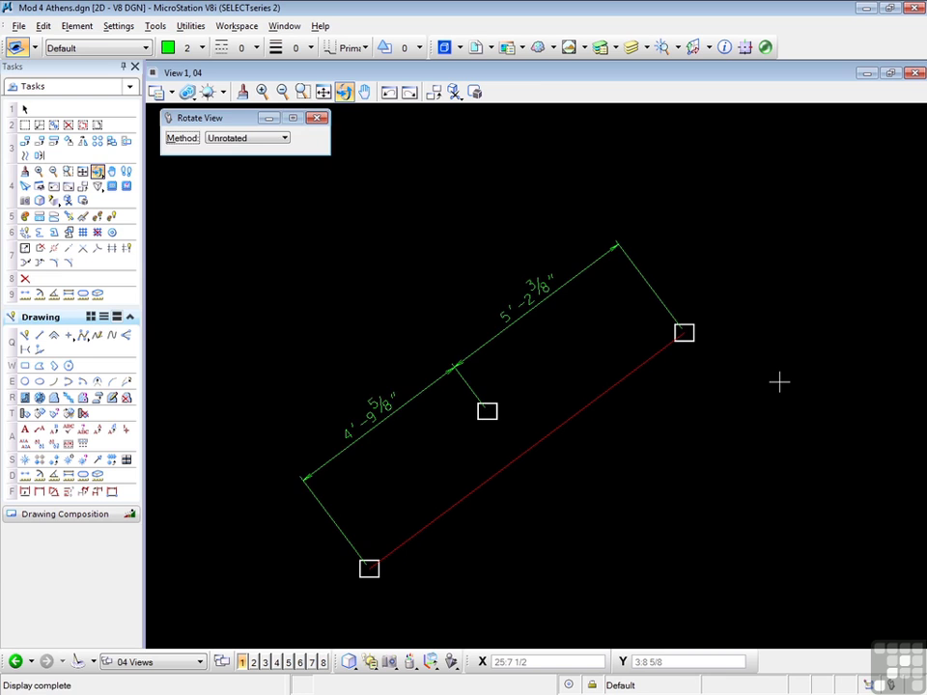
key(ctrl+z)
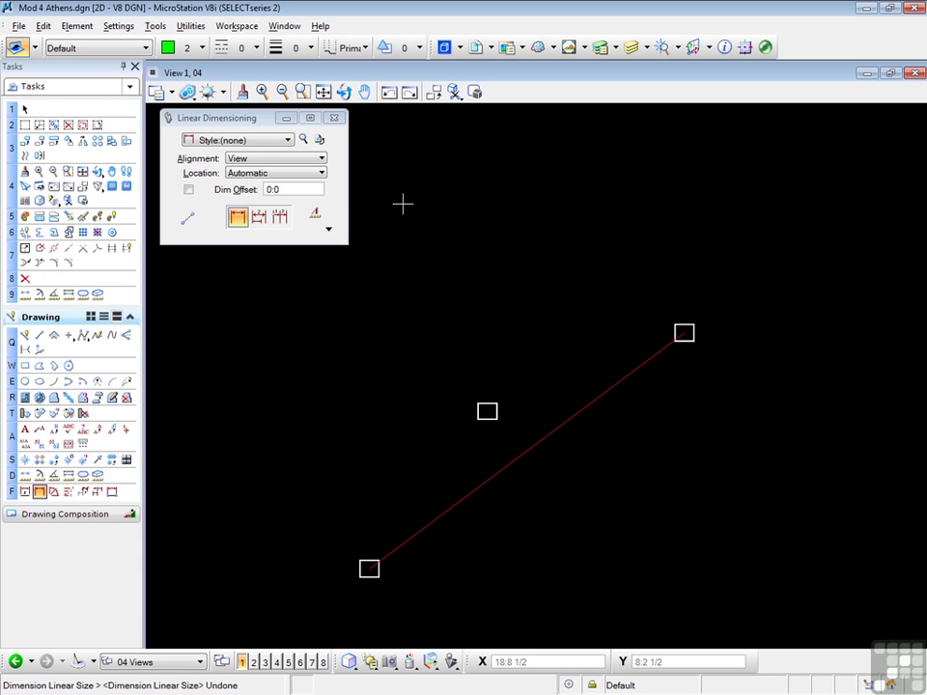
Switch dimension alignment to True and place a 10'-0" dimension from the lower-left to the upper-right block
click(261, 159)
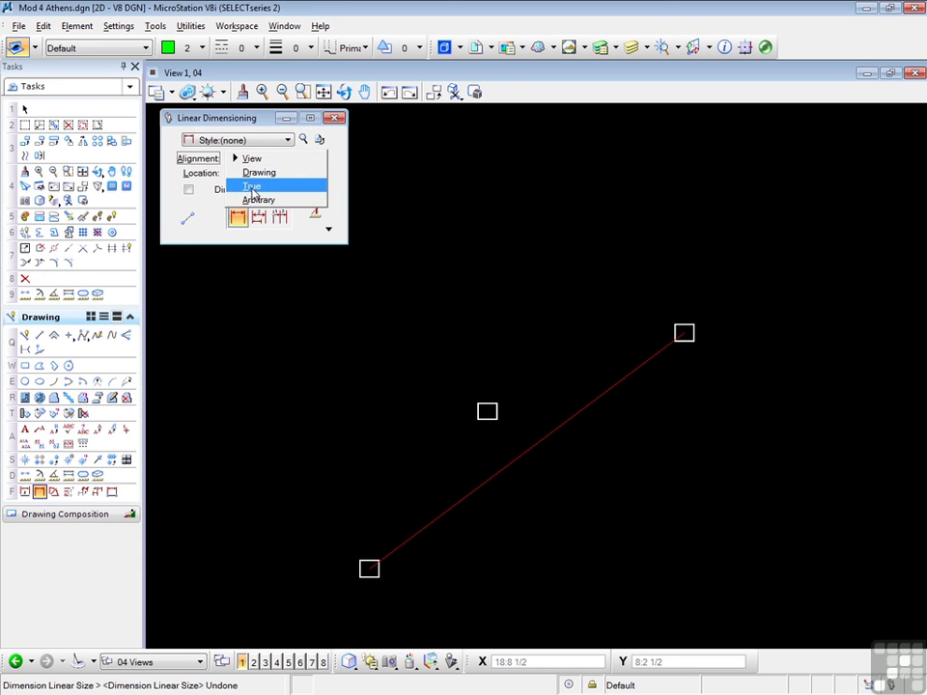
click(251, 187)
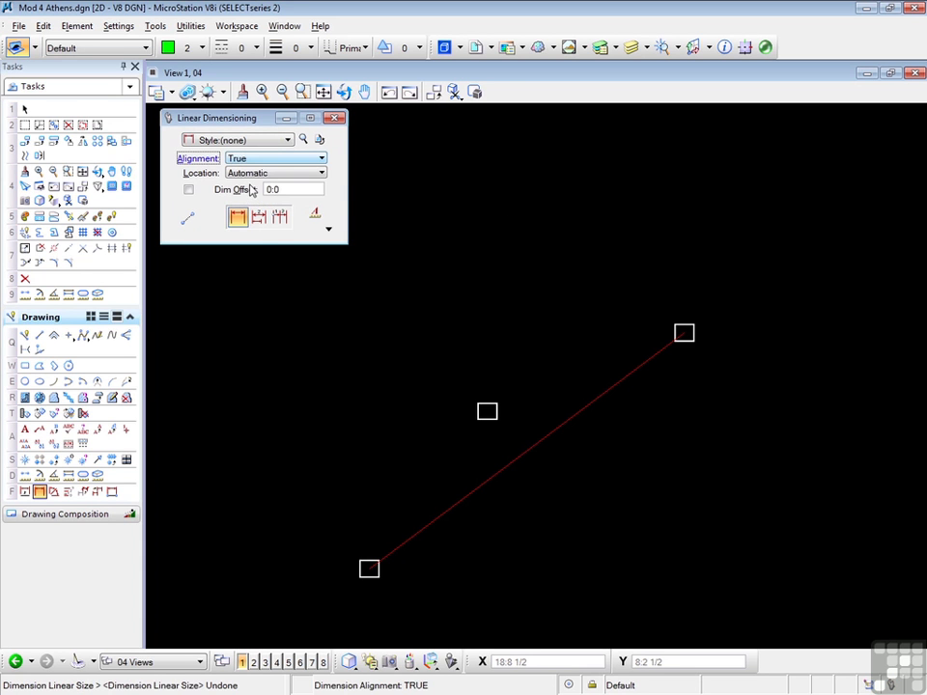
click(368, 569)
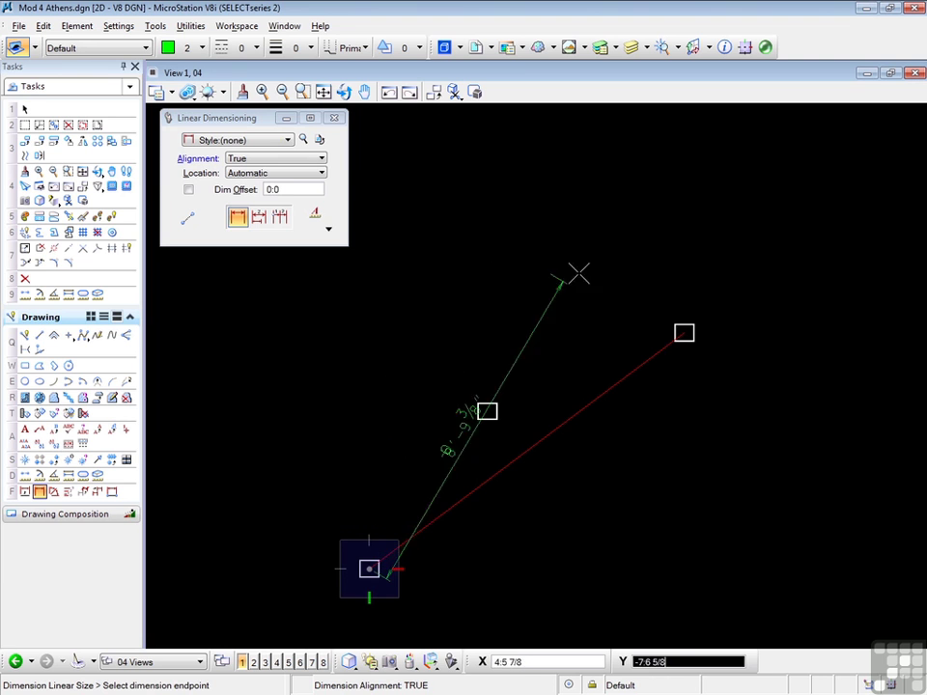
click(682, 328)
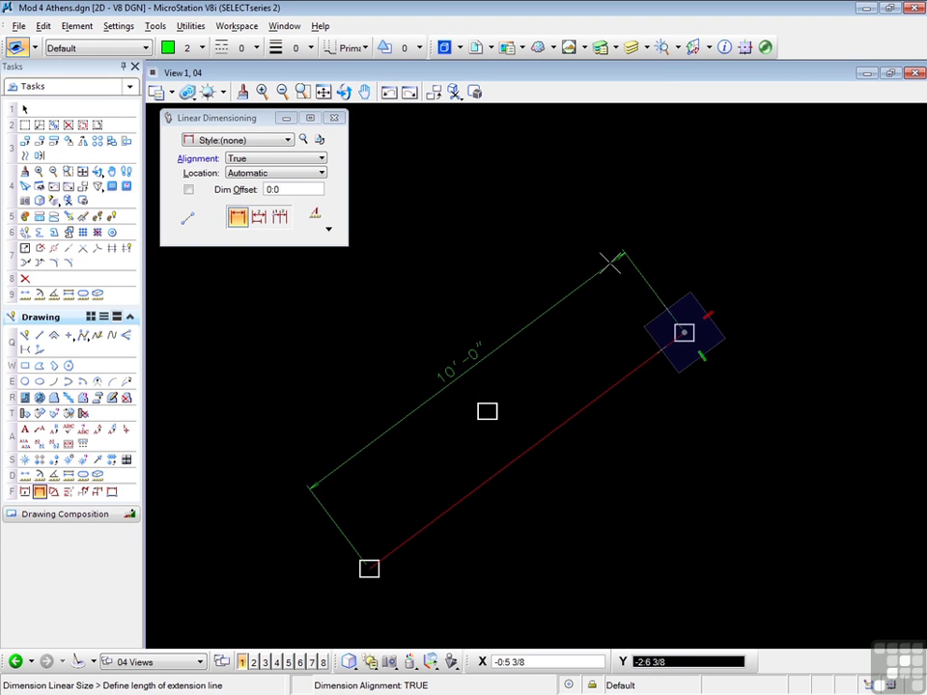
click(570, 228)
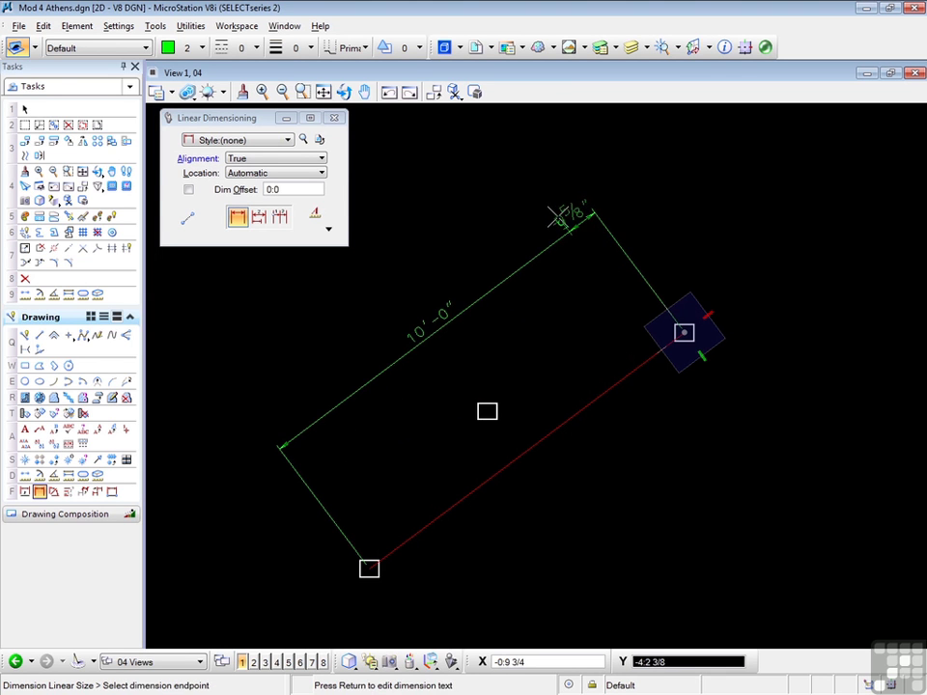
right_click(555, 224)
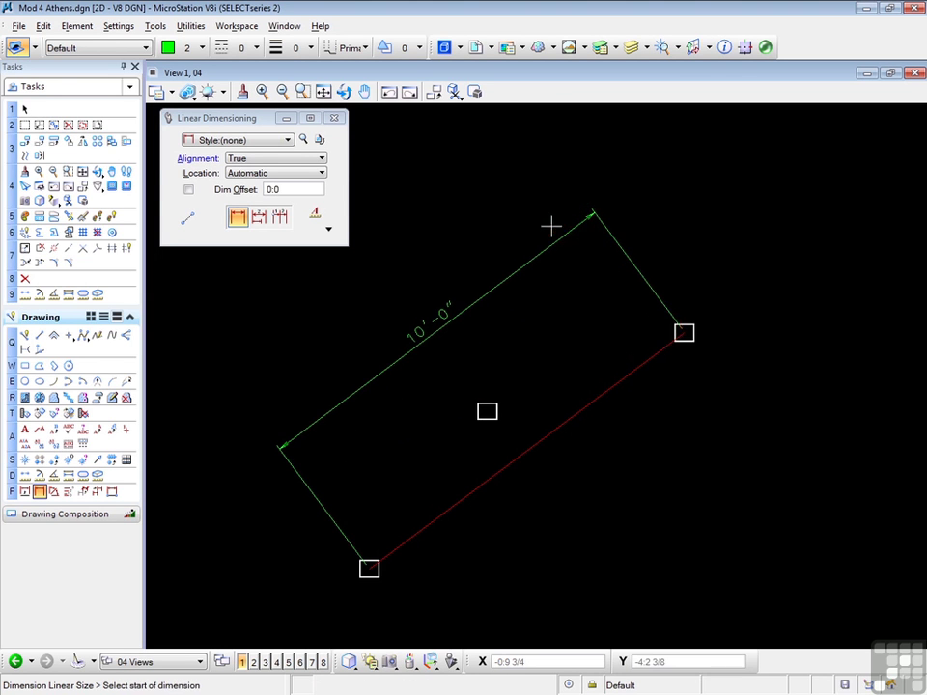
Place a second 10'-0" dimension between the same end blocks, offset nearer the baseline
click(356, 573)
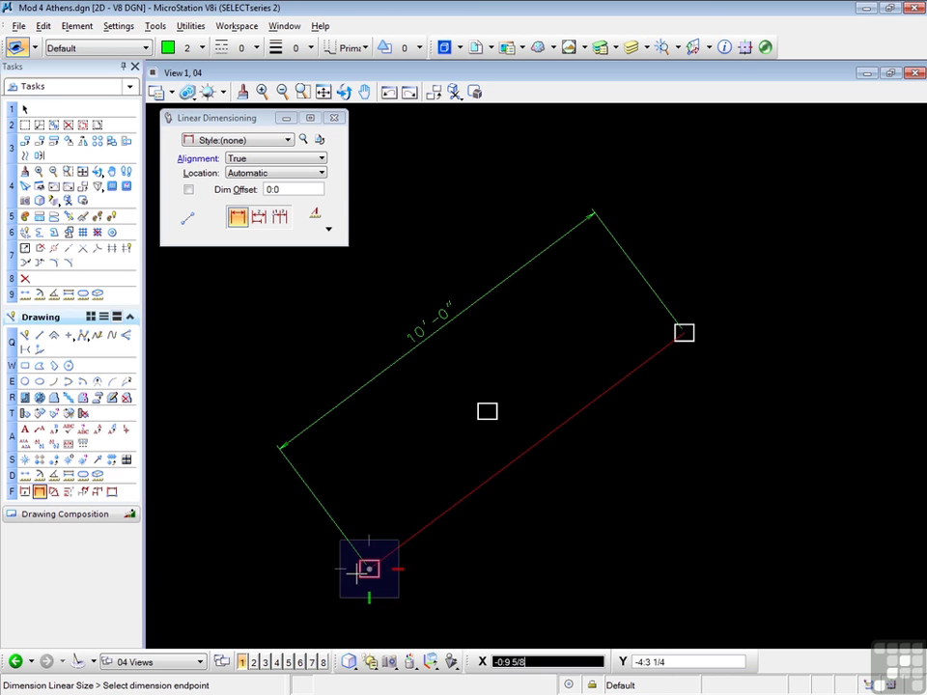
click(683, 329)
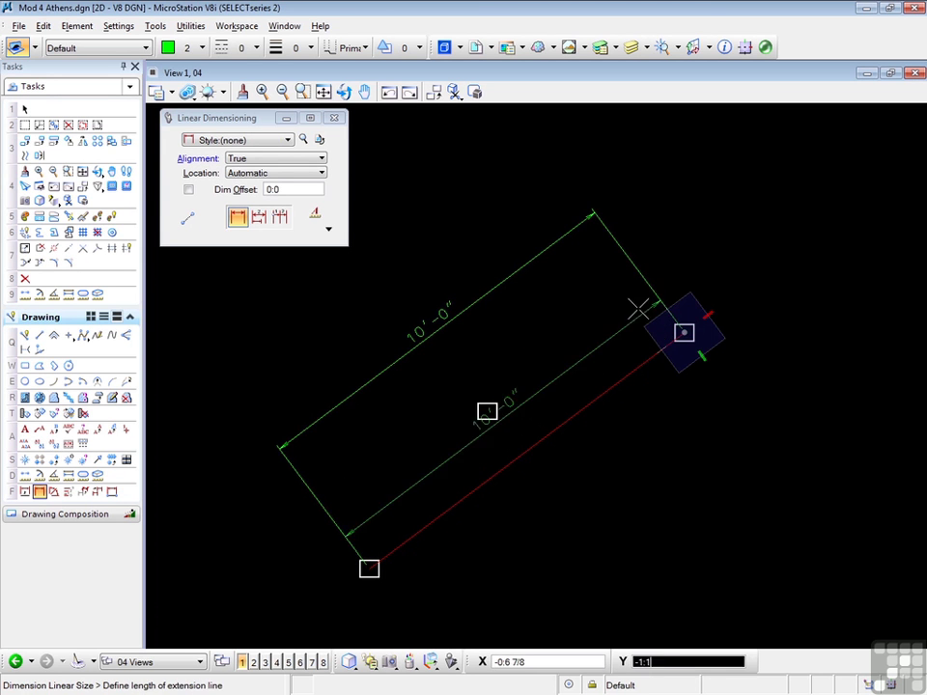
click(599, 253)
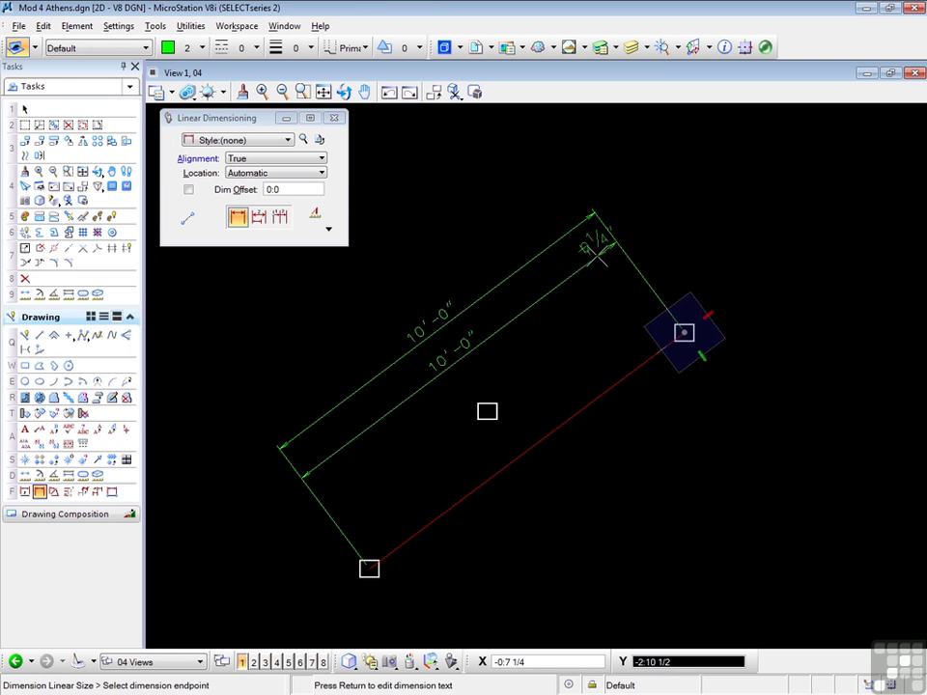
right_click(710, 404)
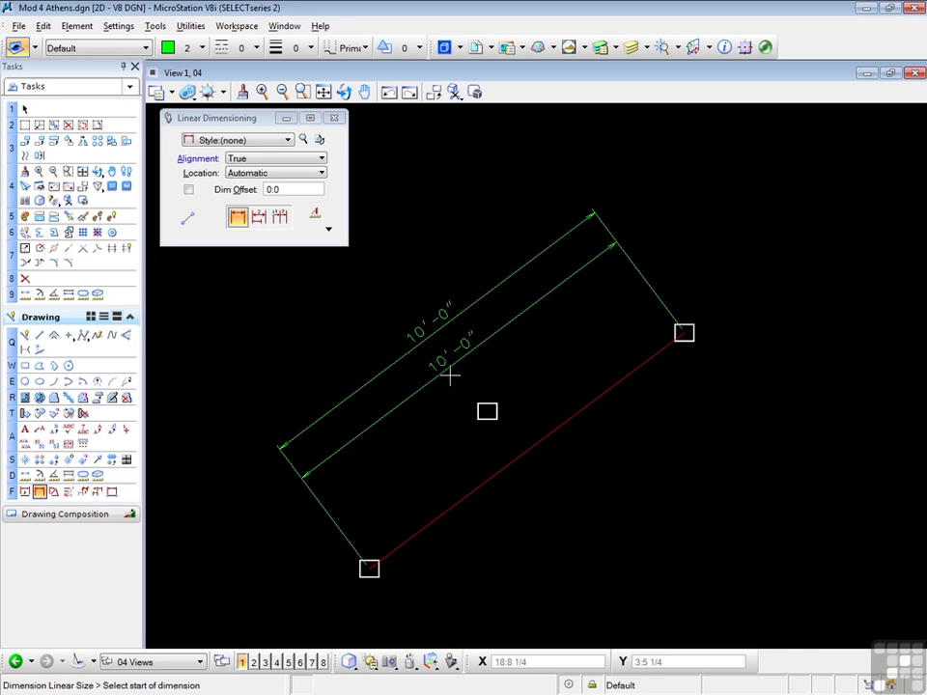
Insert a vertex at the middle block, splitting the inner dimension into 4'-9 5/8" and 5'-2 3/8"
click(24, 262)
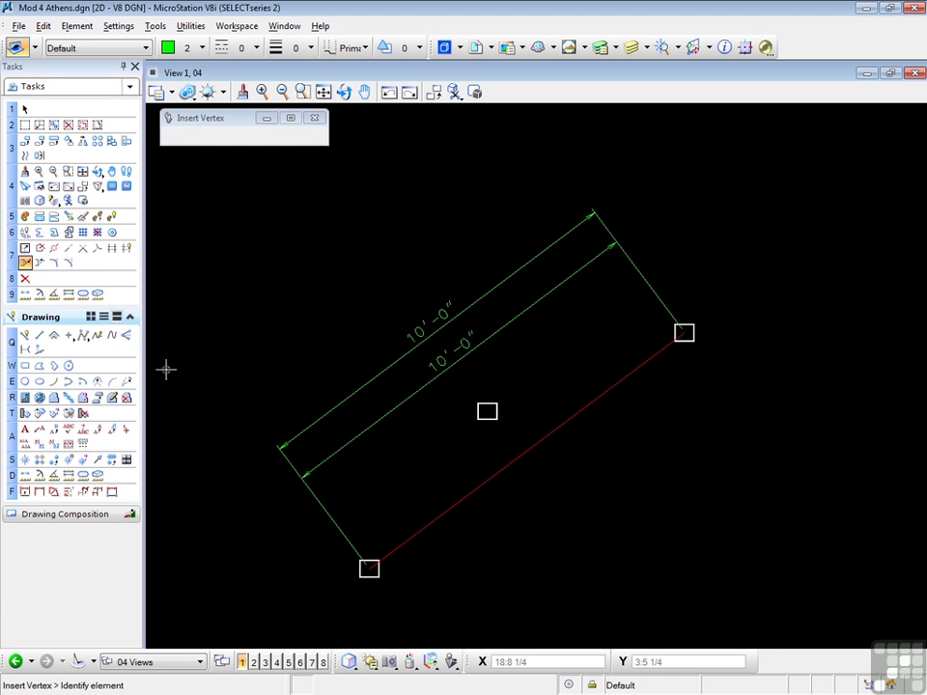
click(420, 389)
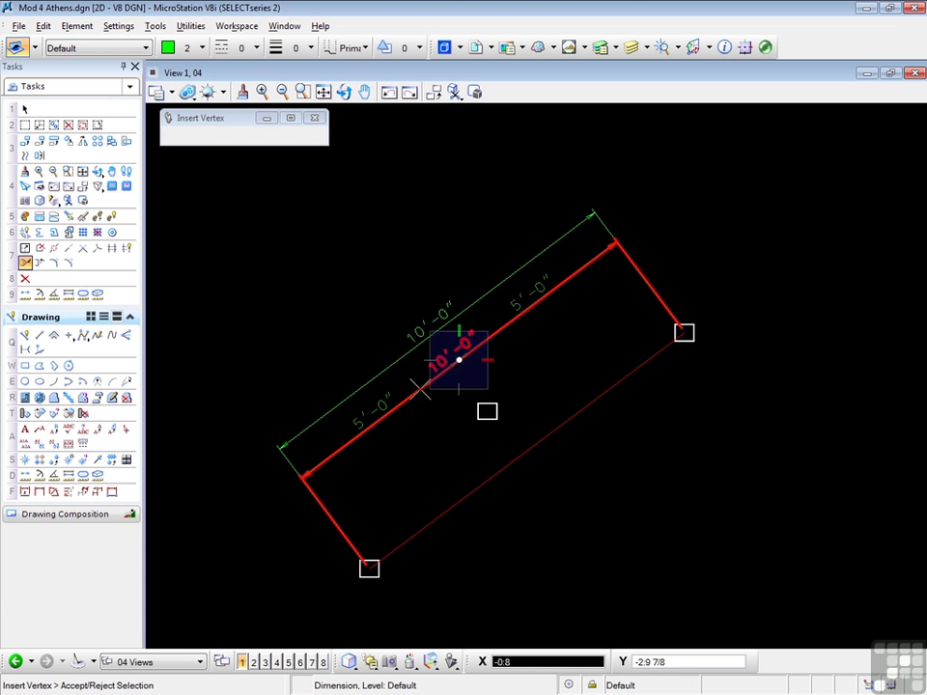
click(487, 411)
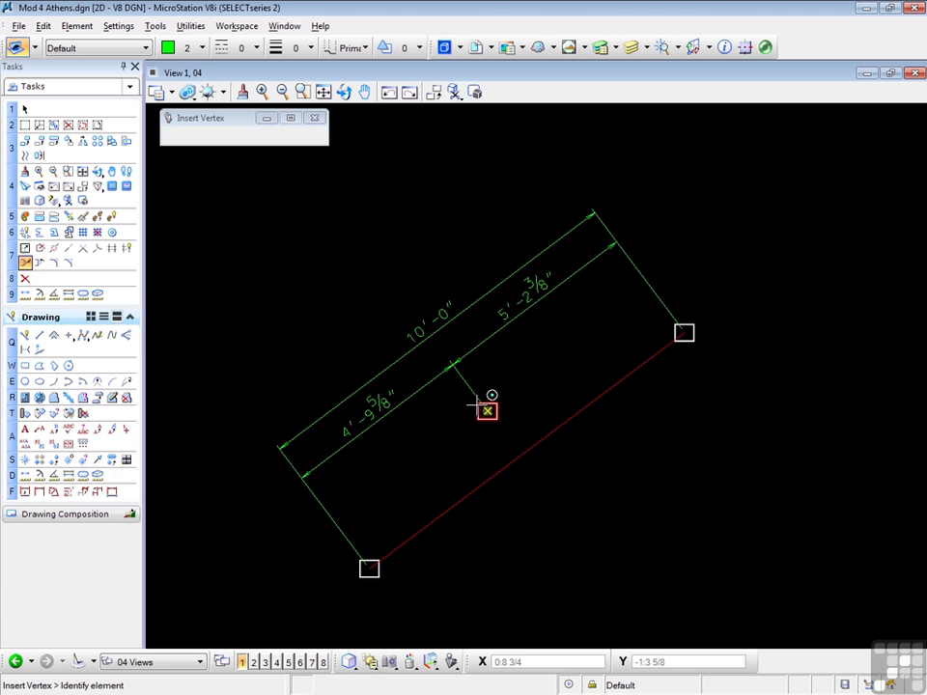